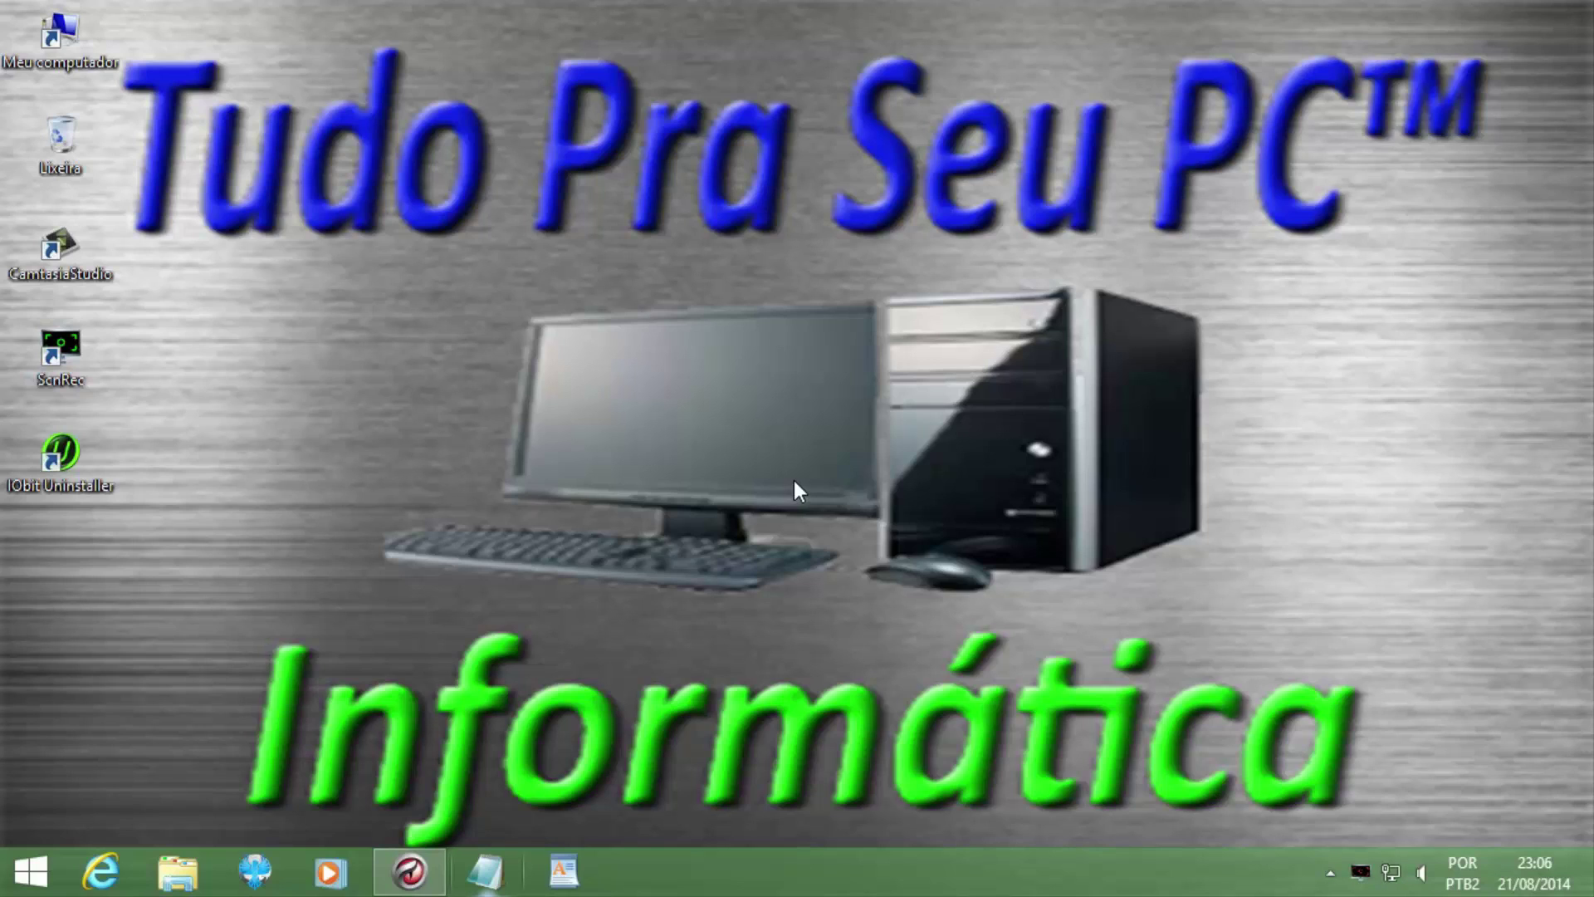
# Review the filled-in name, email, email confirmation and password fields, then submit the sign-up form.
pyautogui.click(410, 872)
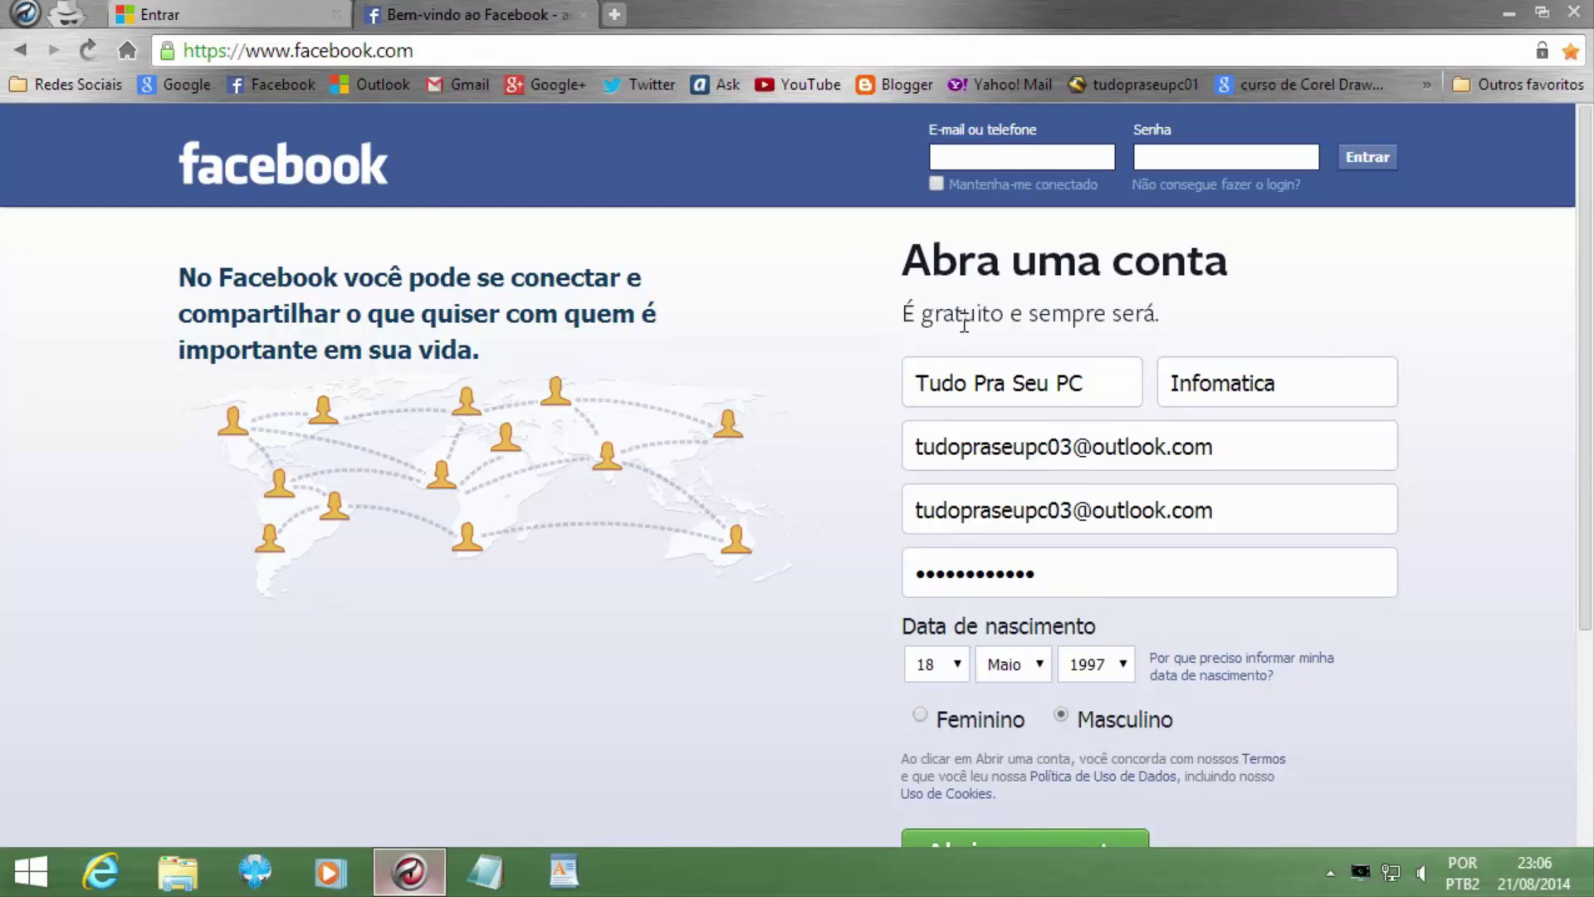
pyautogui.click(1042, 376)
pyautogui.click(1328, 383)
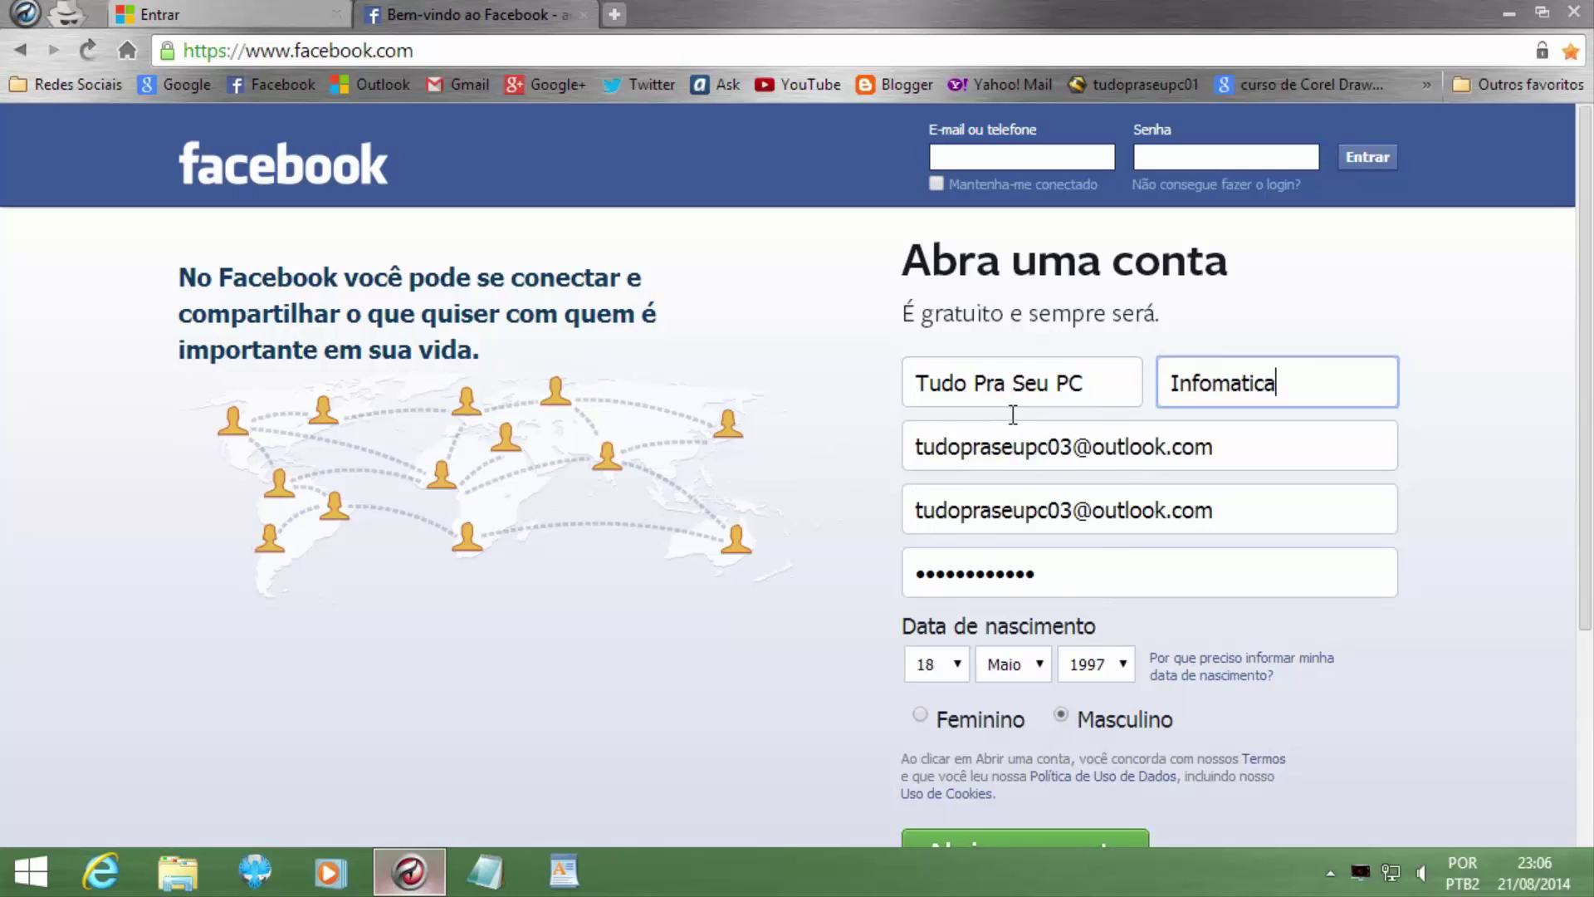
pyautogui.click(1261, 457)
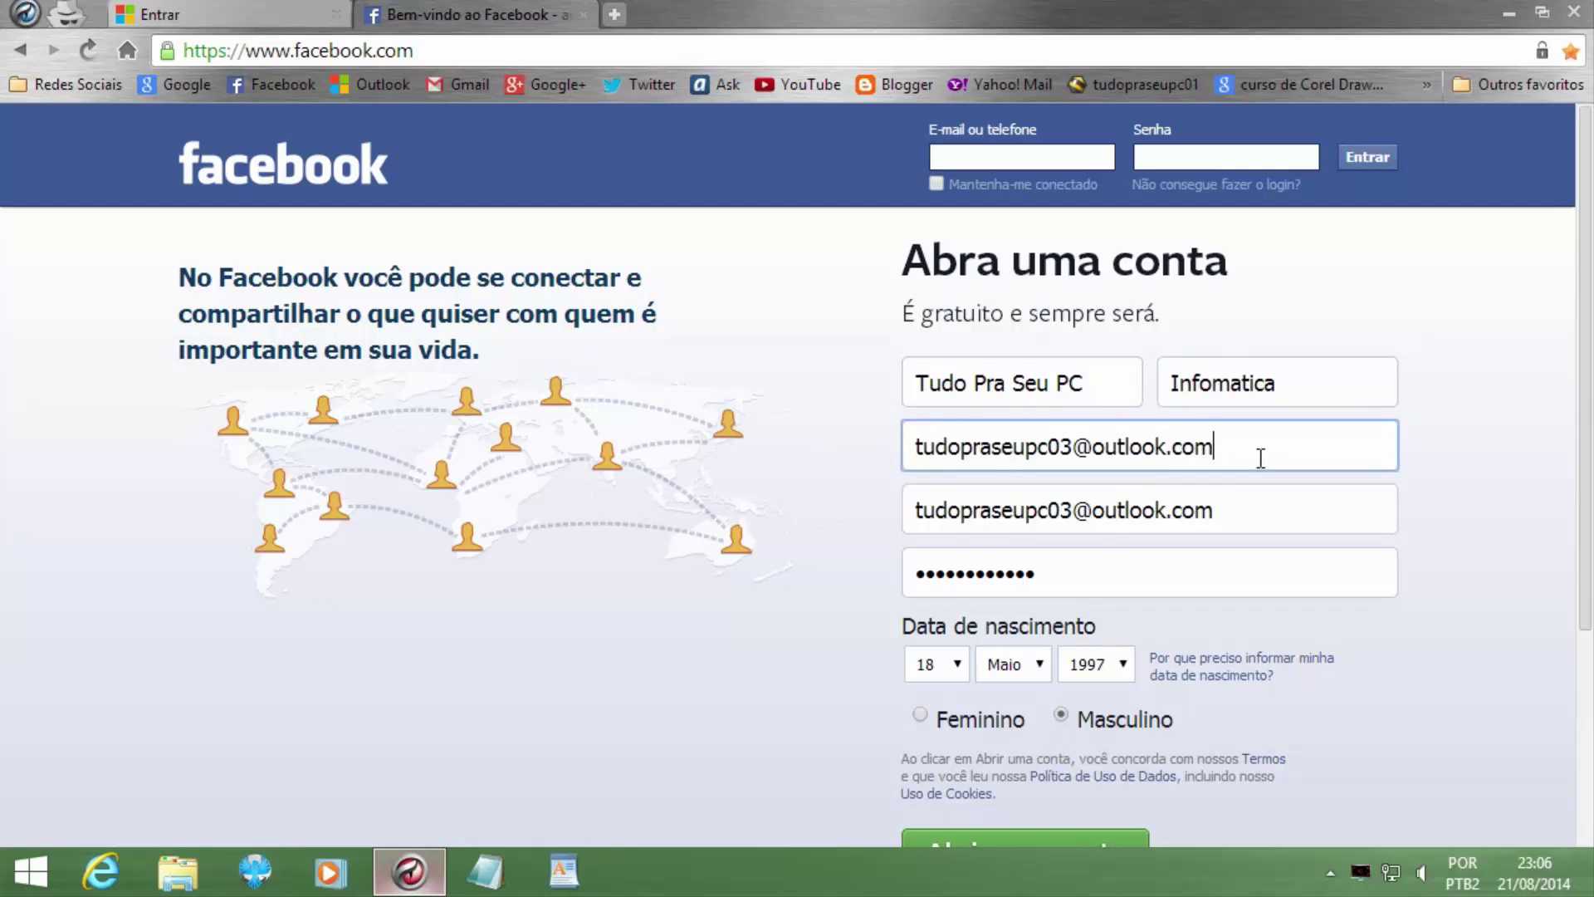
pyautogui.hotkey('ctrl', 'a')
pyautogui.click(1283, 521)
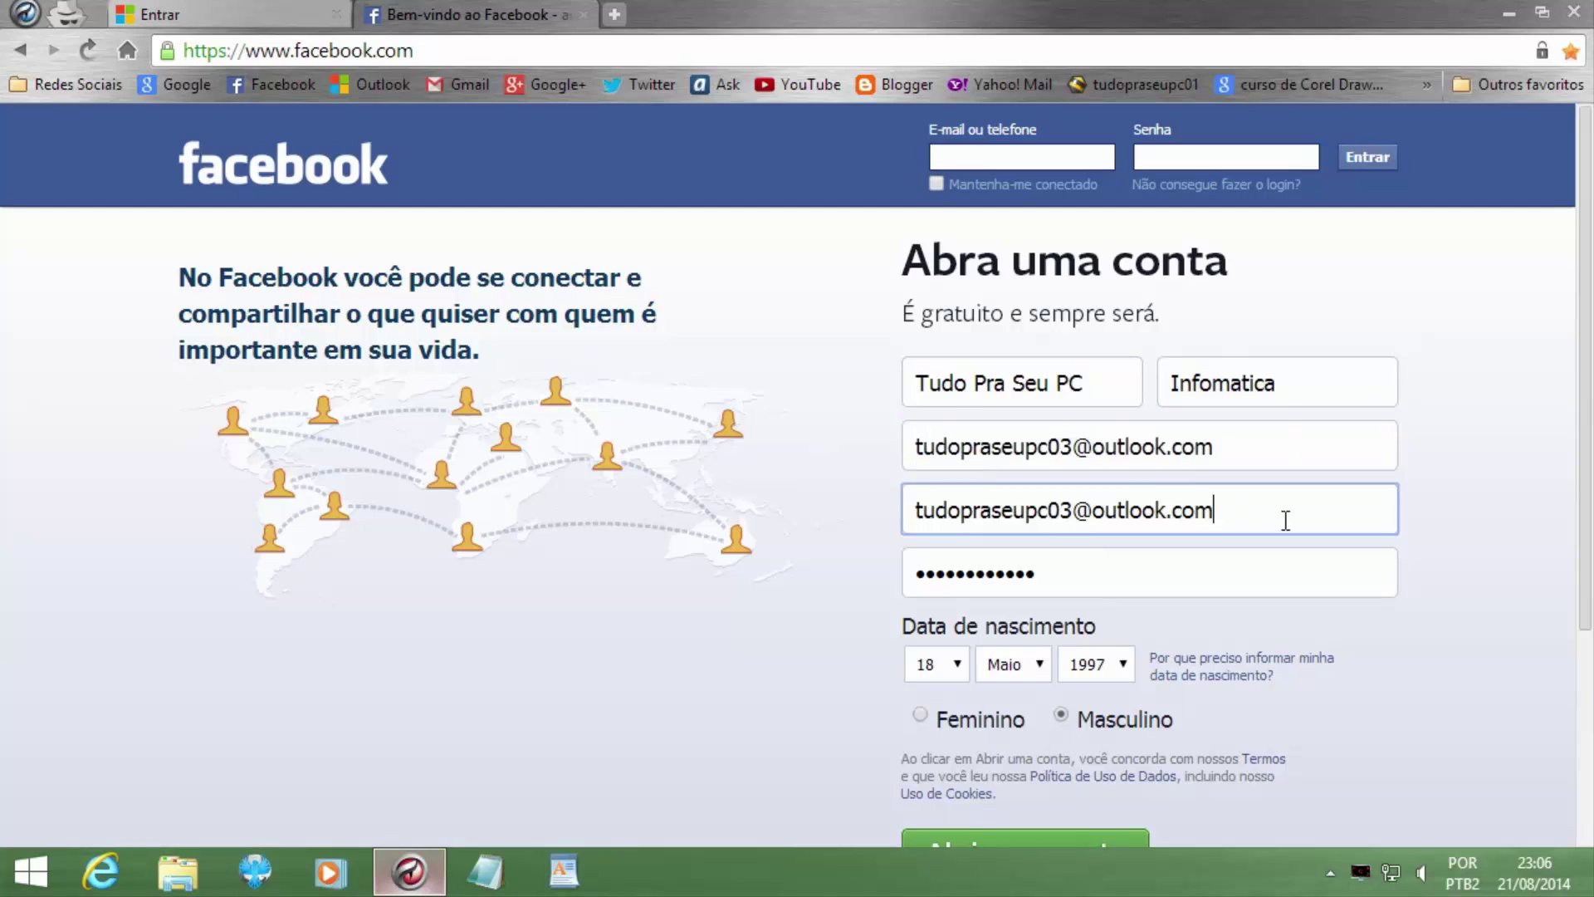
pyautogui.click(1061, 582)
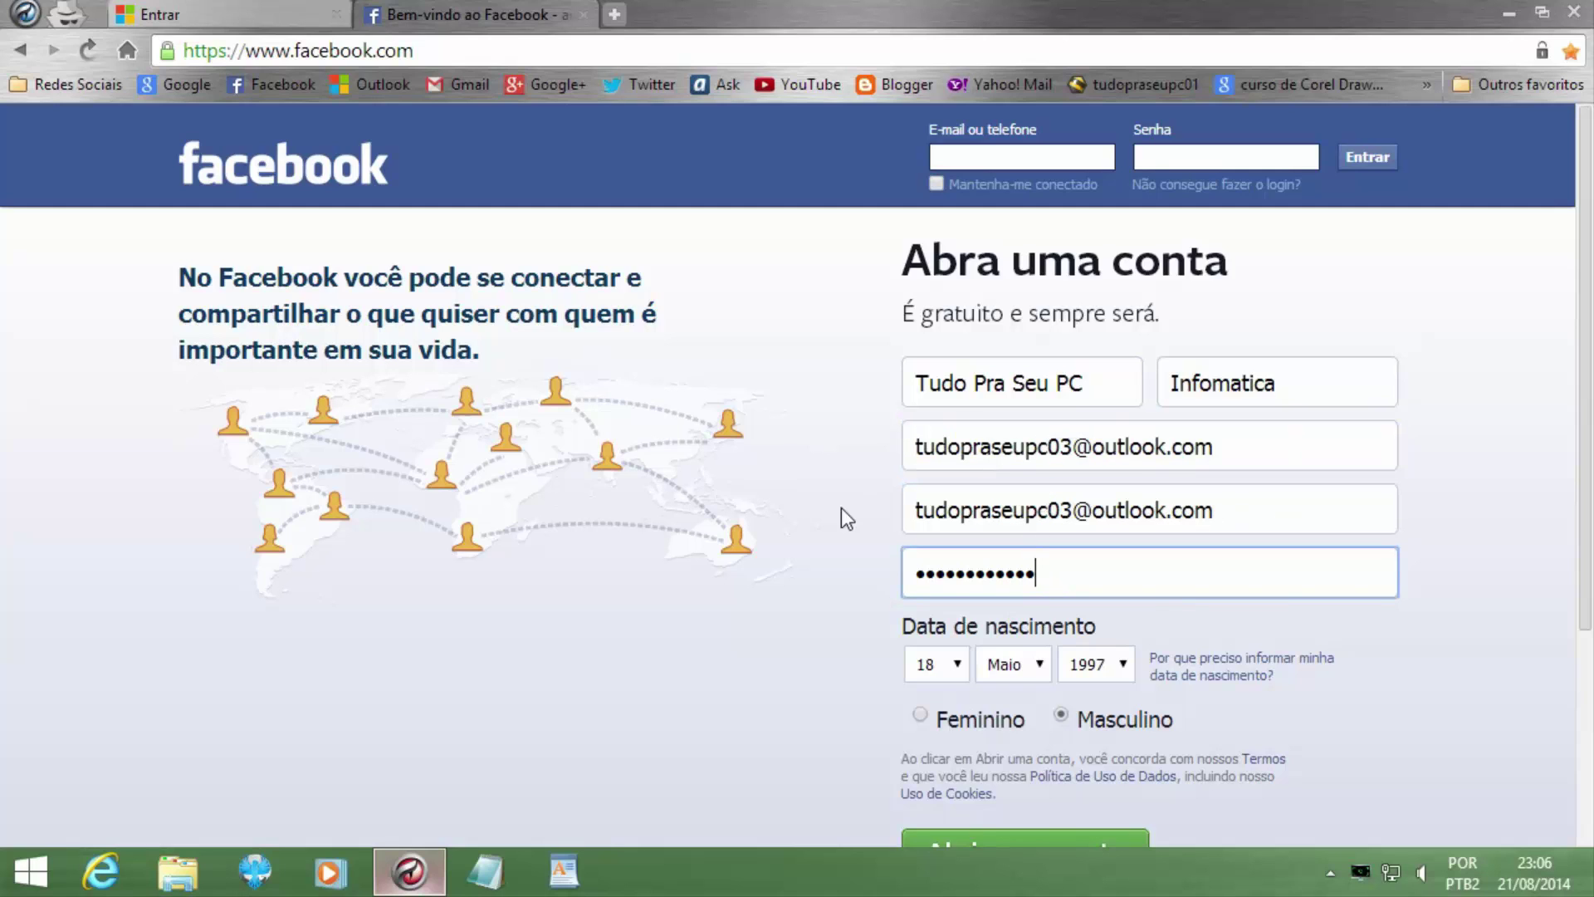
pyautogui.scroll(-2, 841, 508)
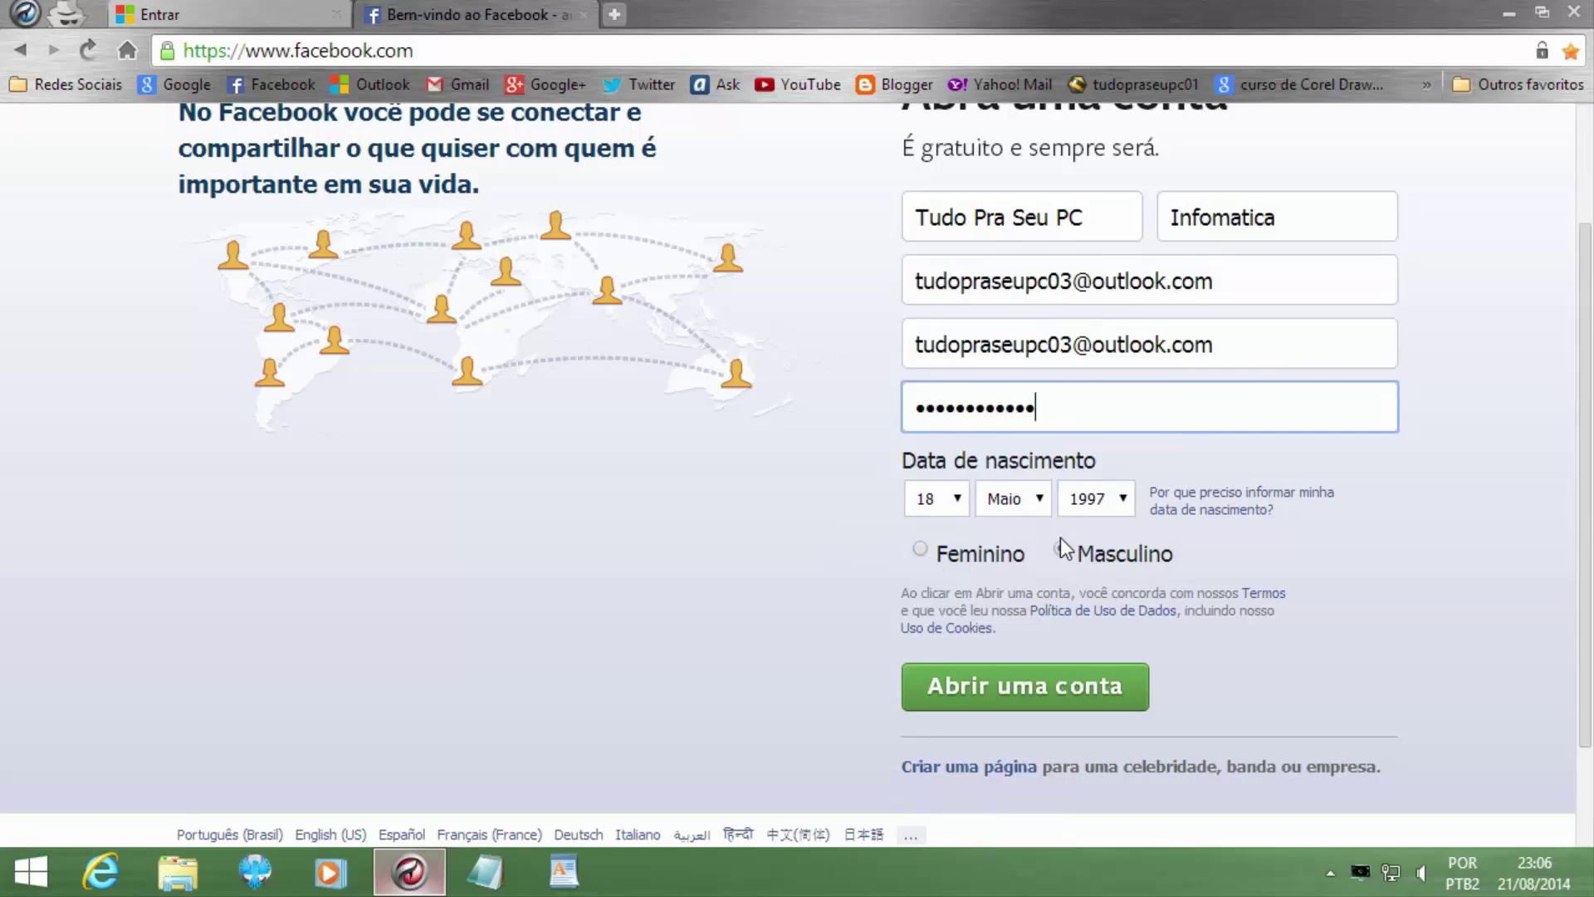
pyautogui.click(993, 687)
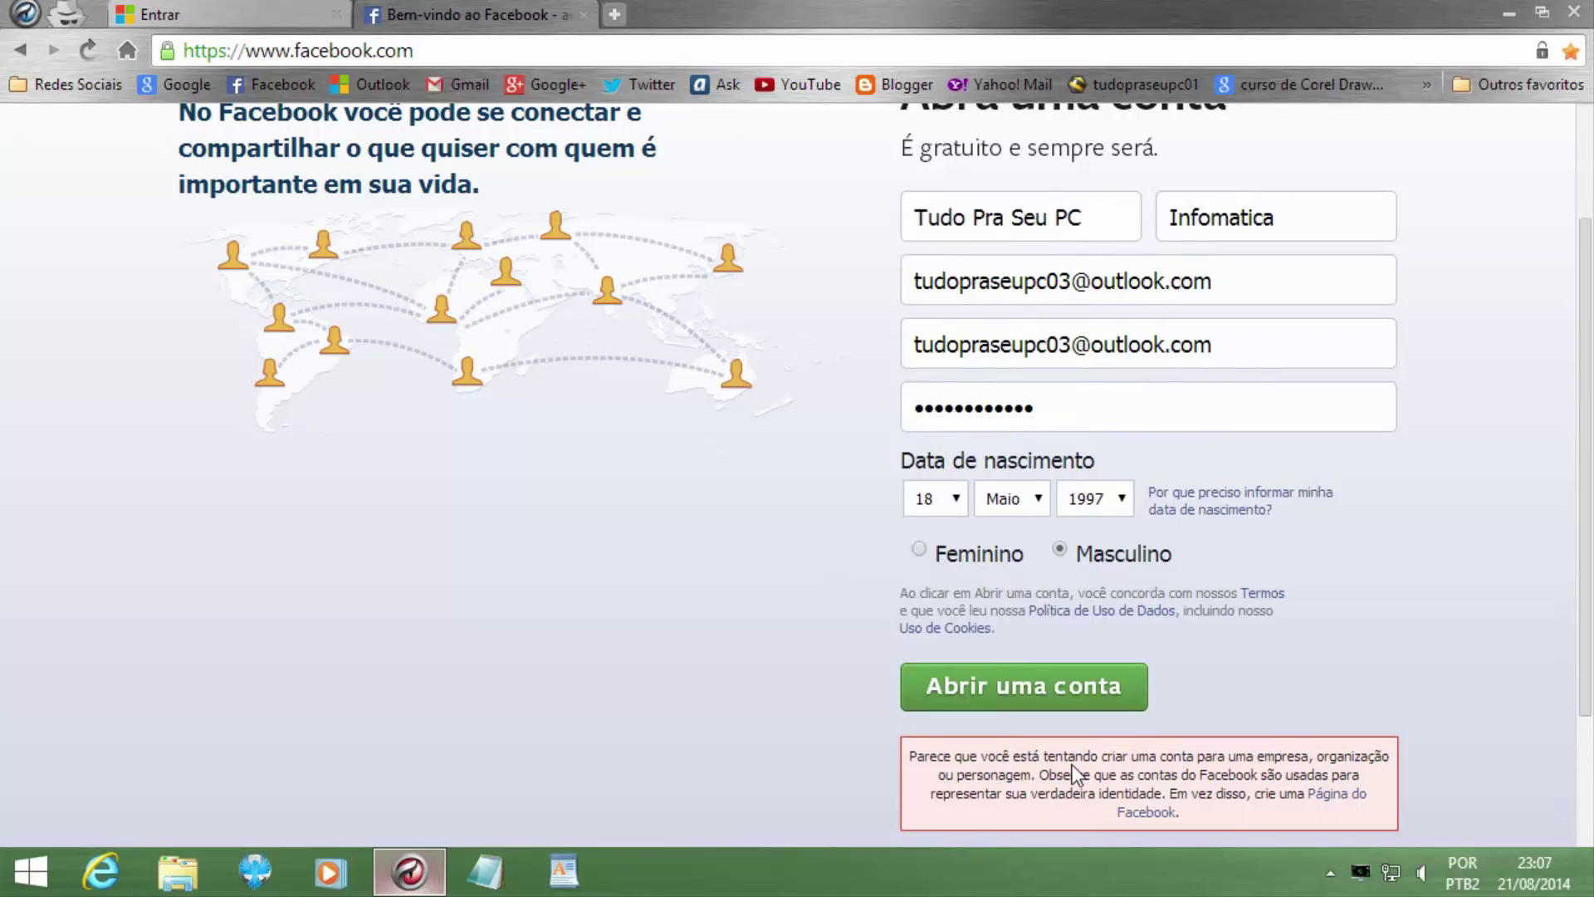
# Correct Nome and Sobrenome to a real person's name and resubmit with Abrir uma conta.
pyautogui.click(1135, 220)
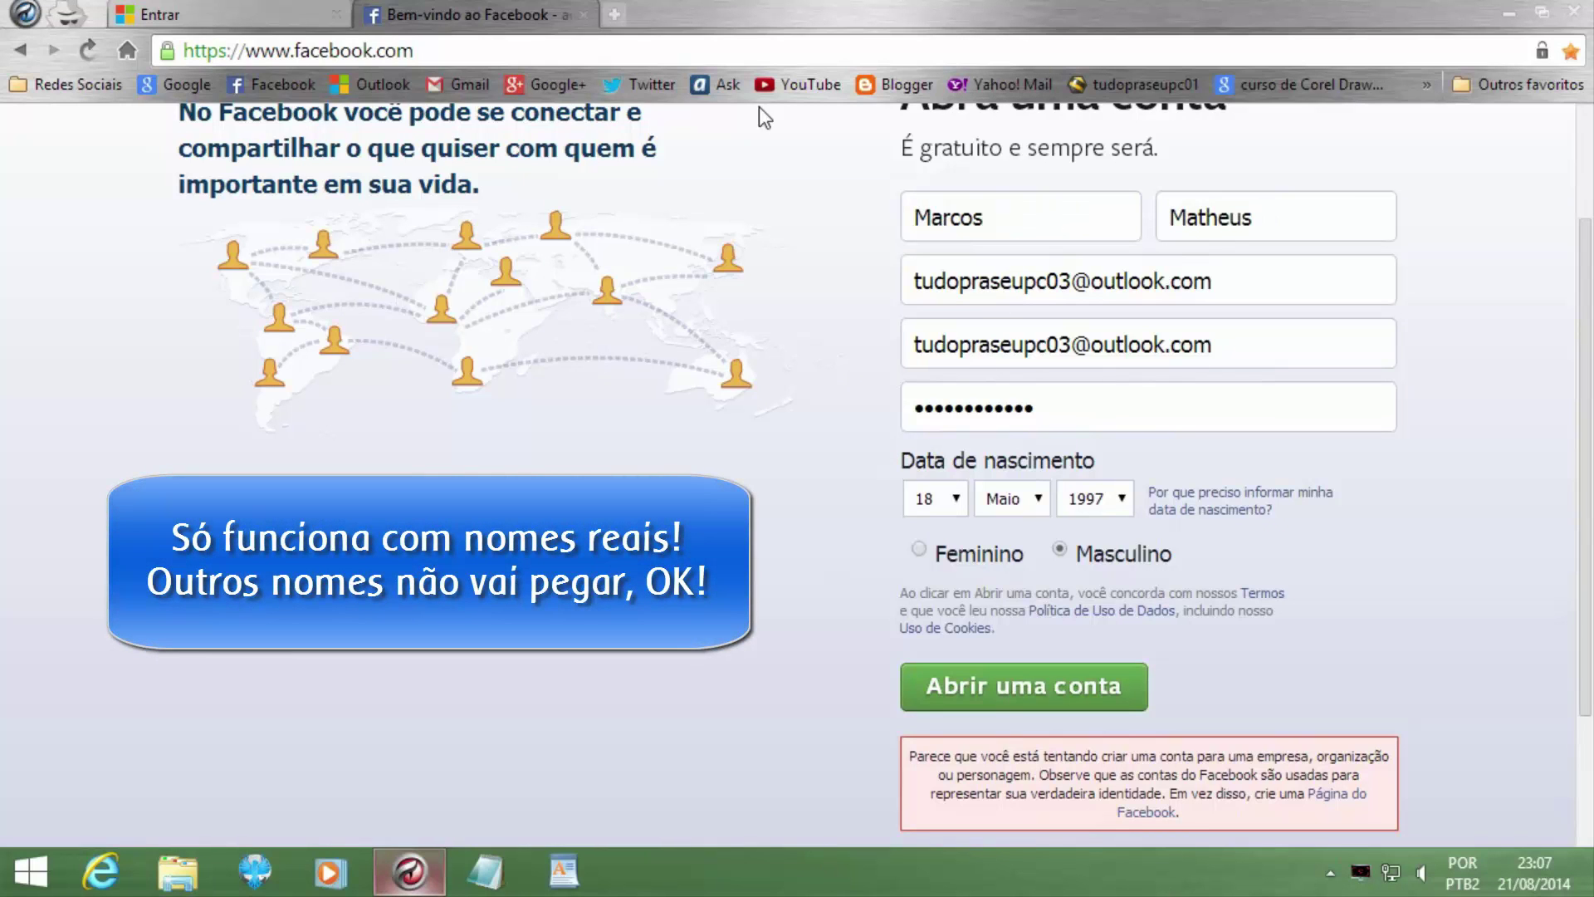
pyautogui.click(997, 220)
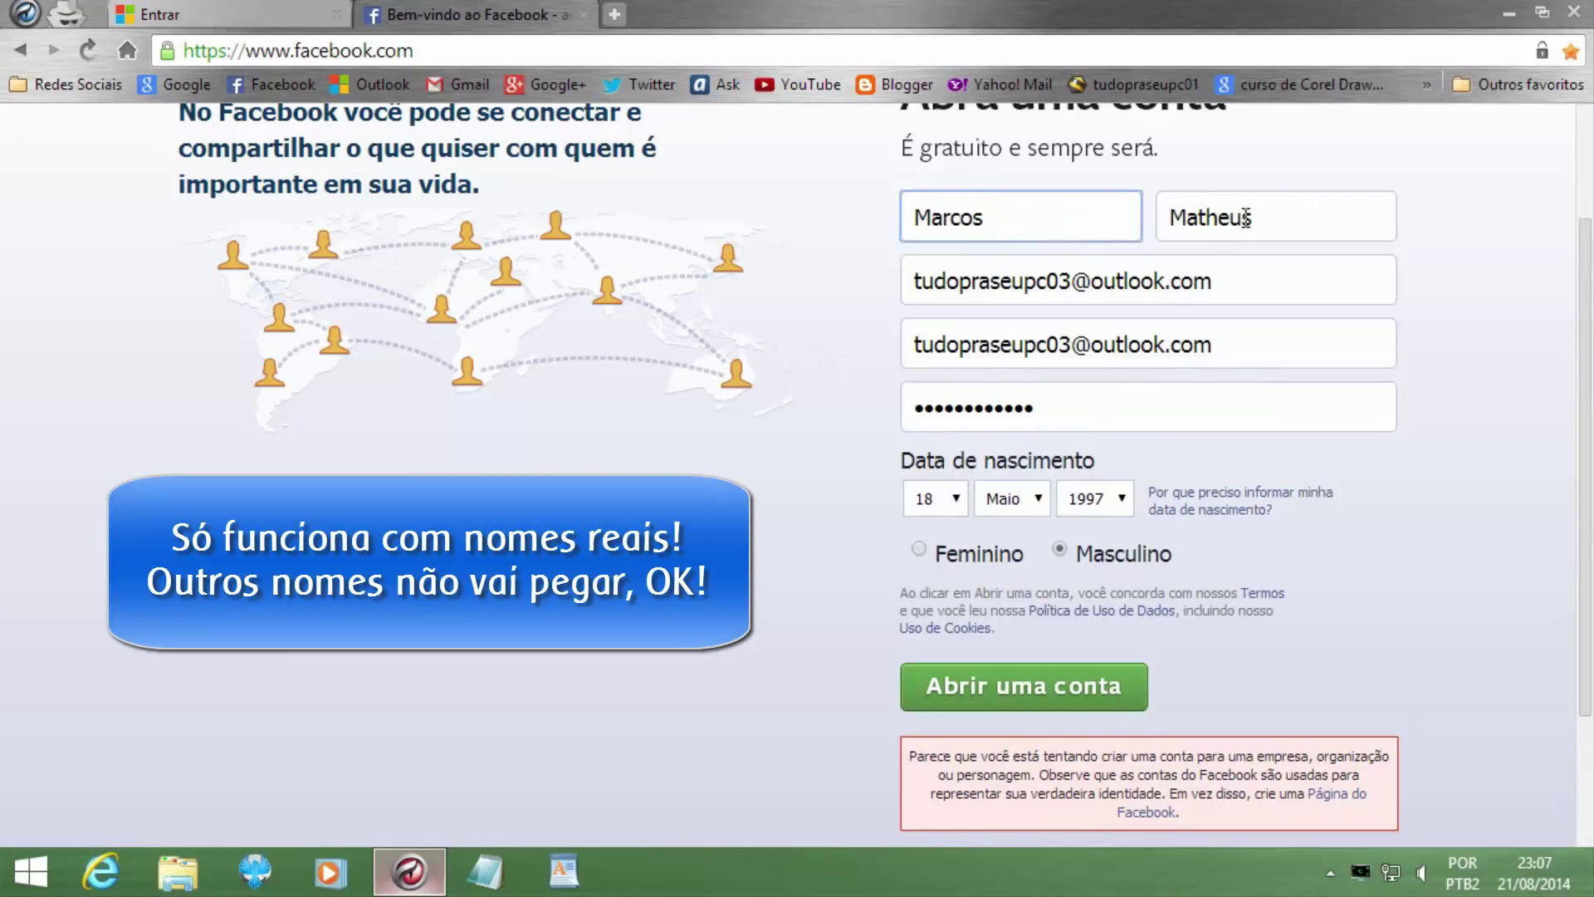
pyautogui.click(1307, 220)
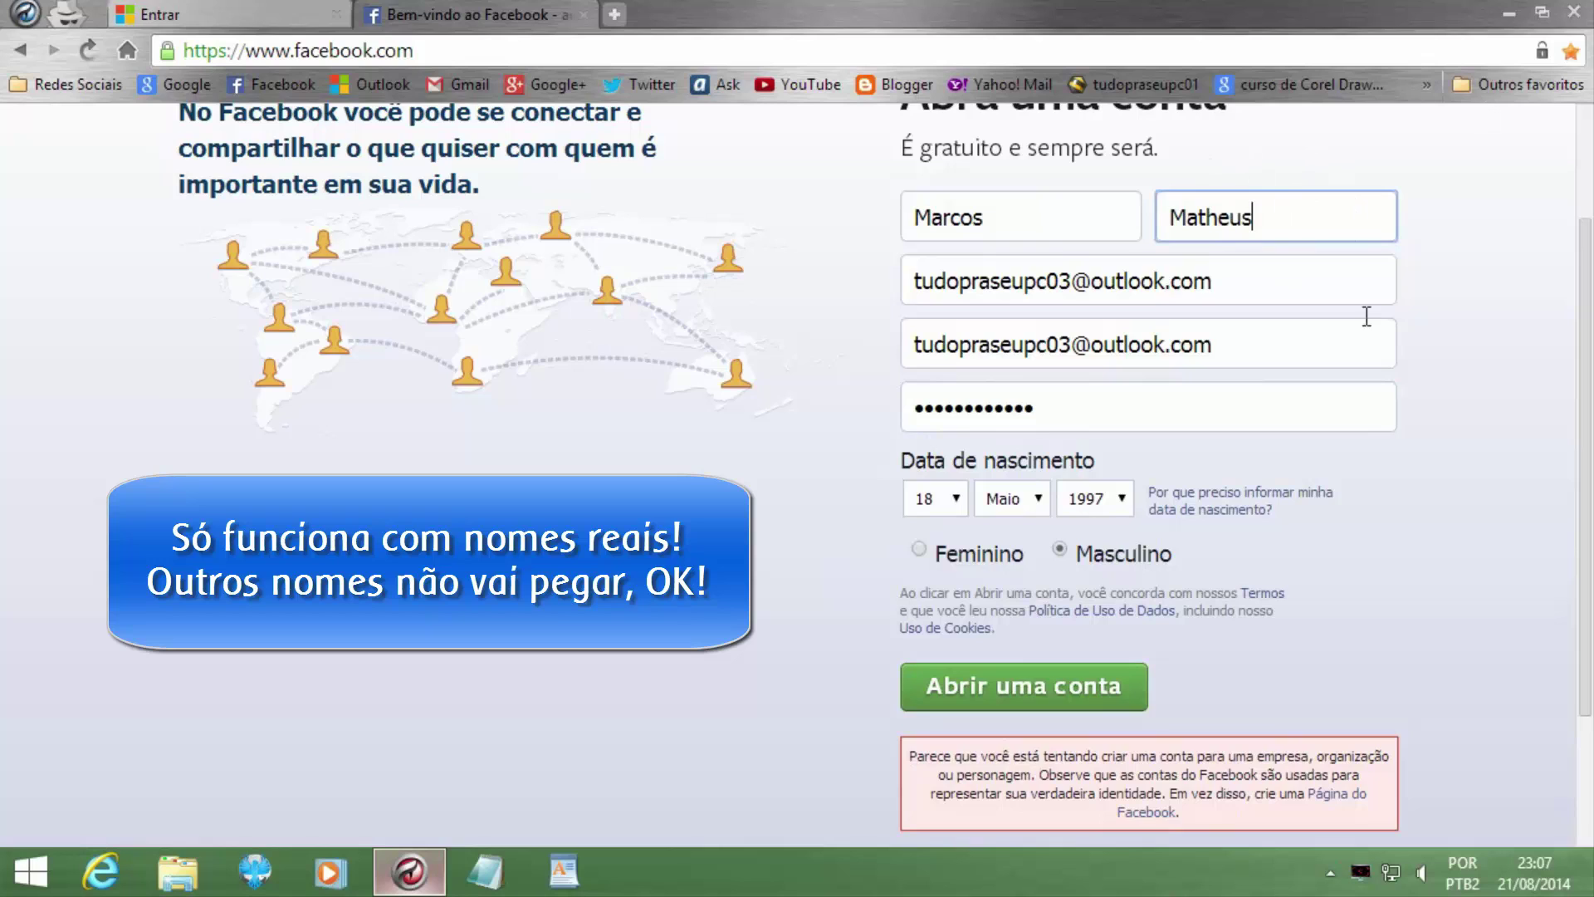
pyautogui.click(1047, 702)
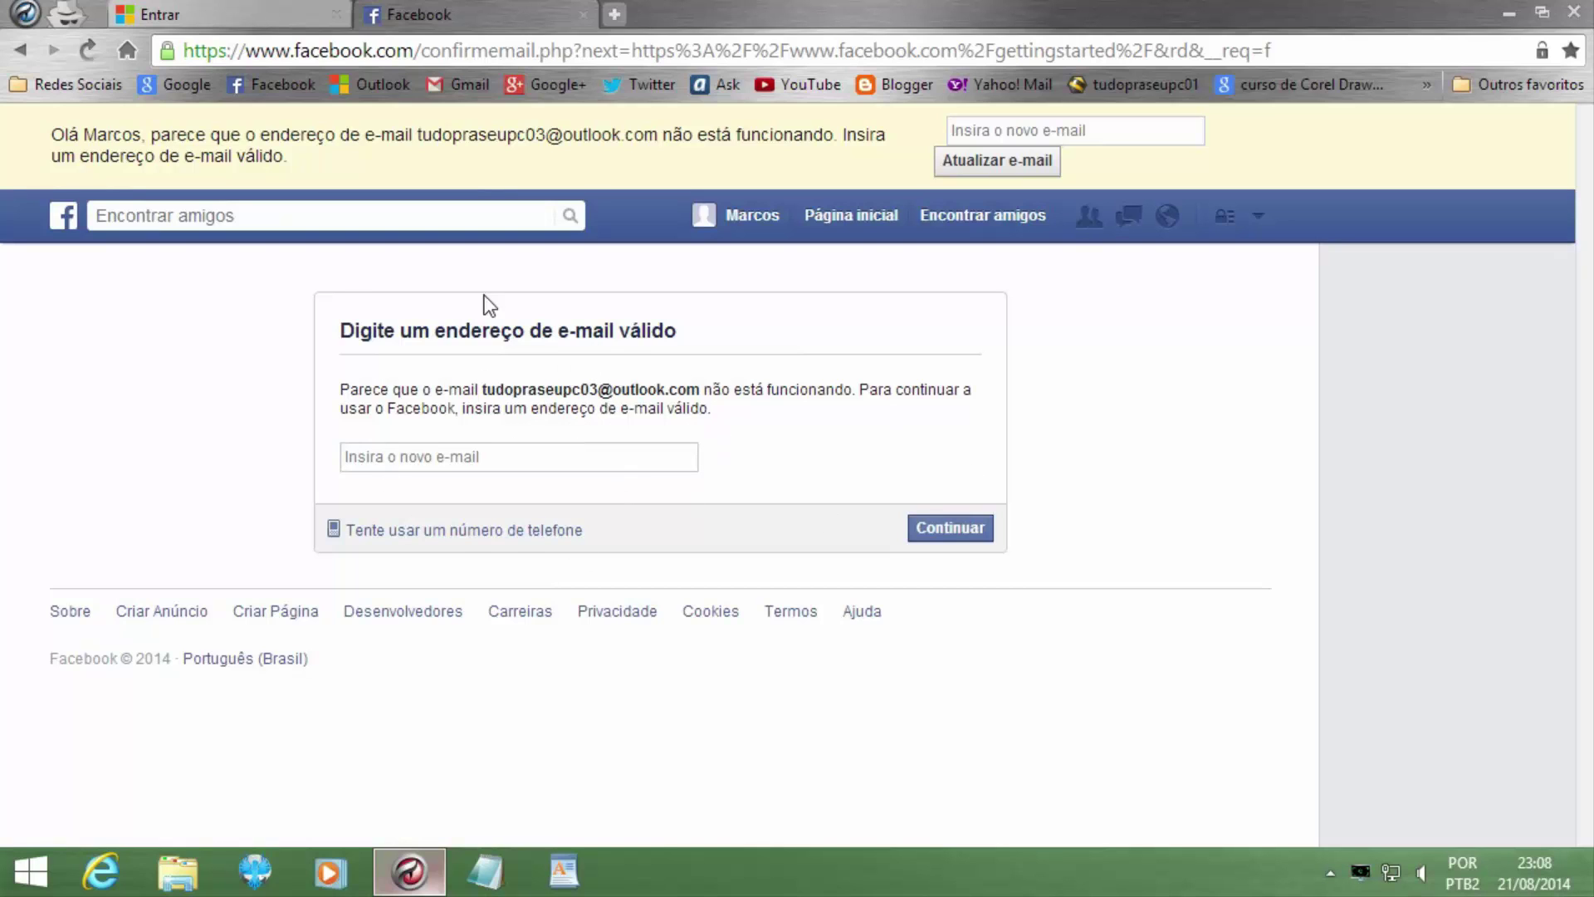
# Sign in to Outlook.com with the Facebook account's email address and password.
pyautogui.click(263, 5)
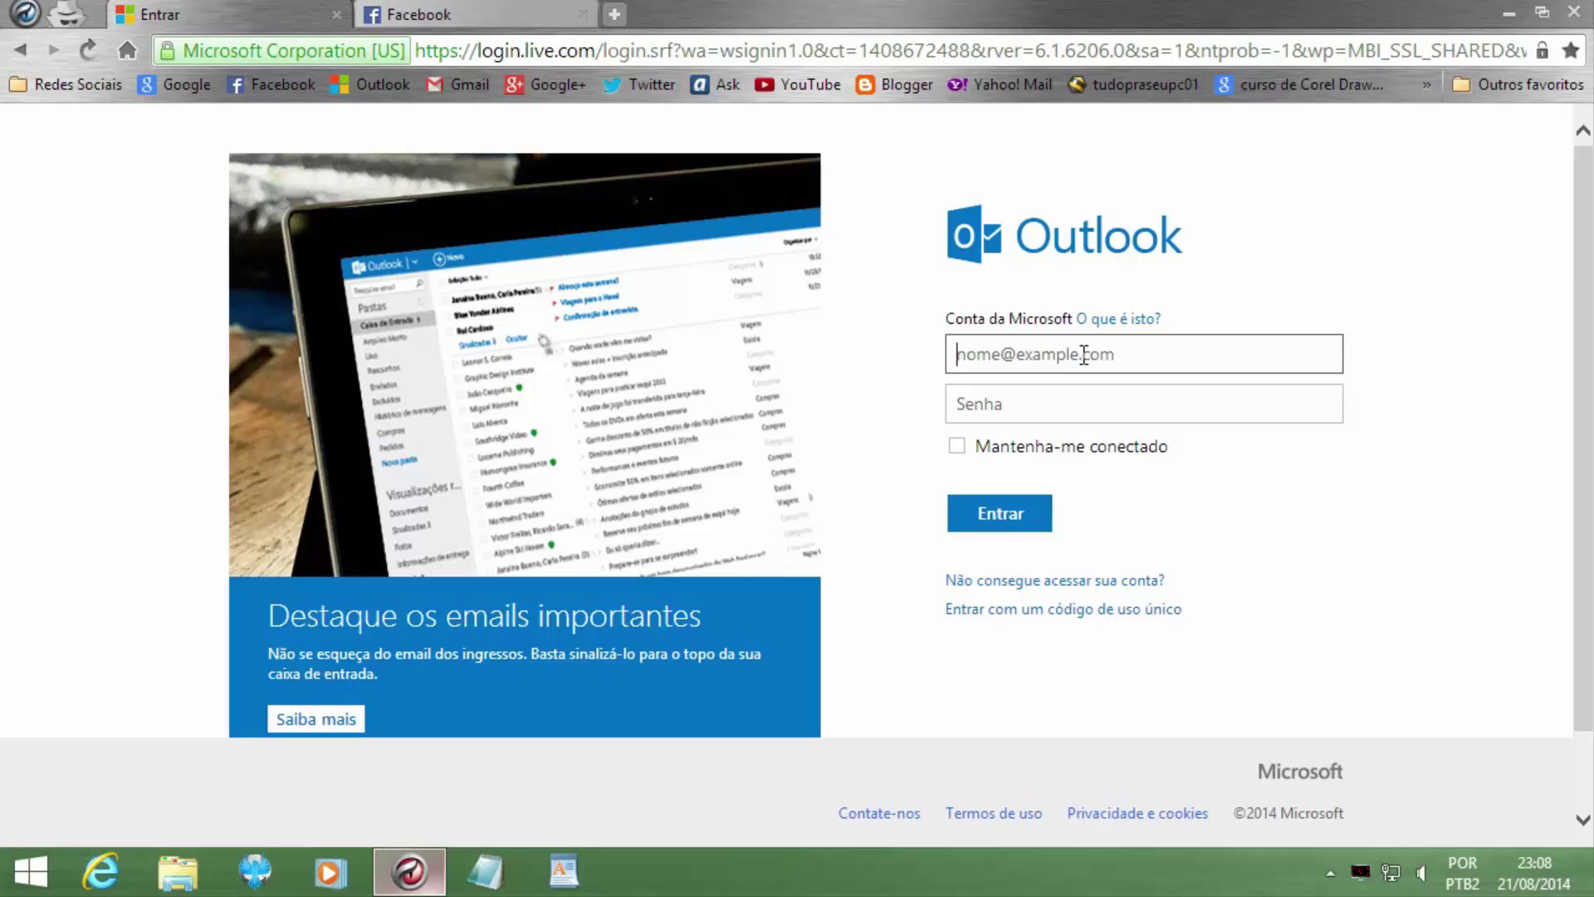
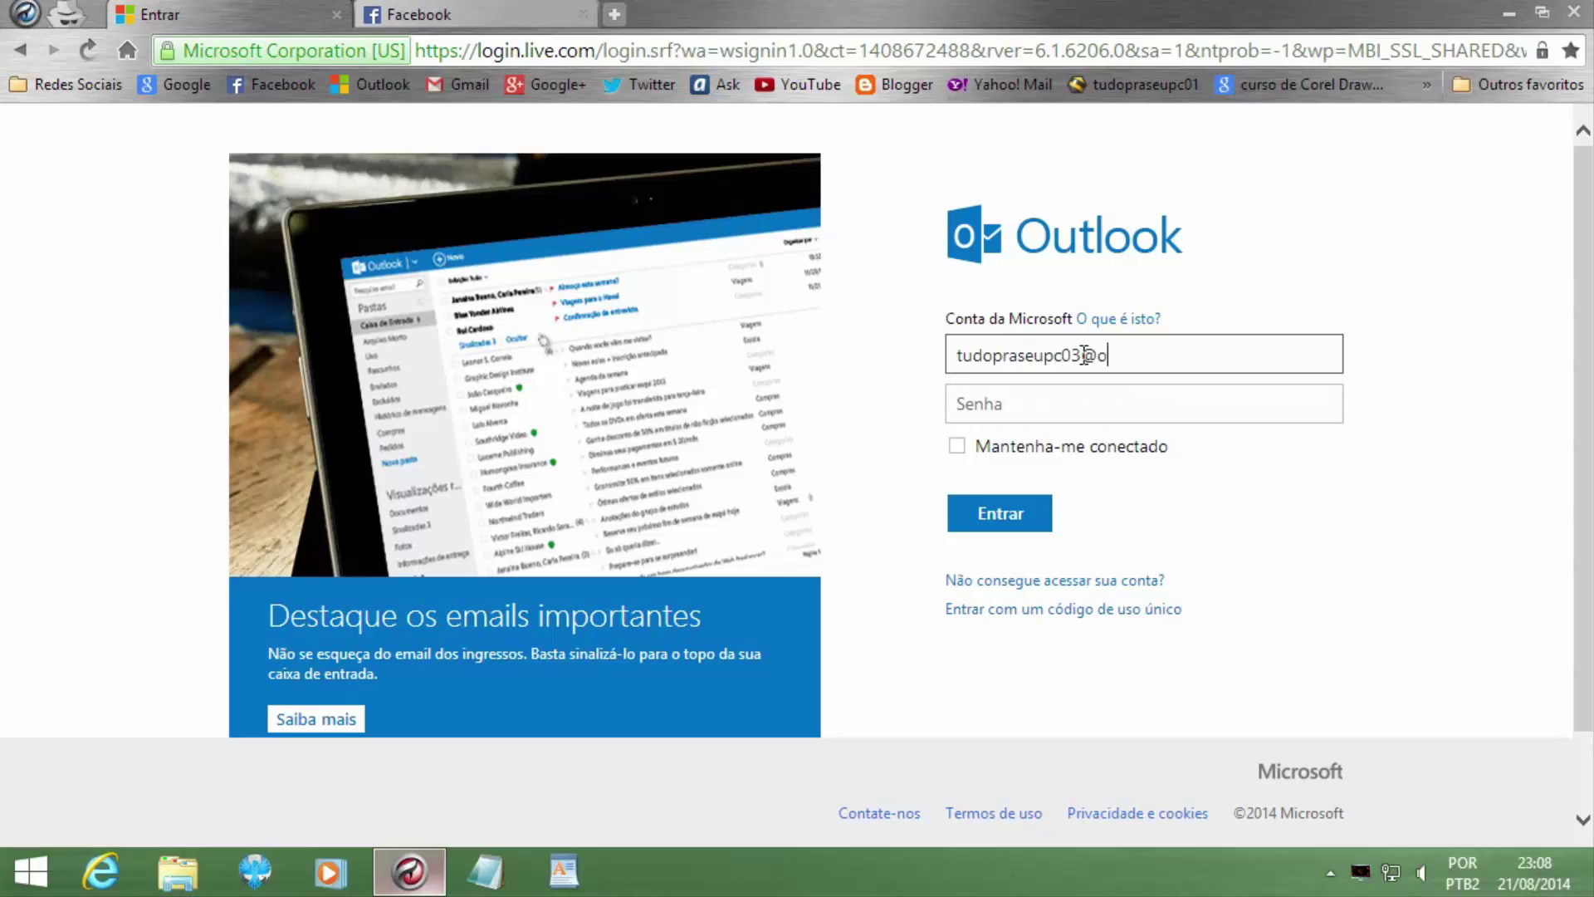
pyautogui.press('Tab')
pyautogui.write('•••')
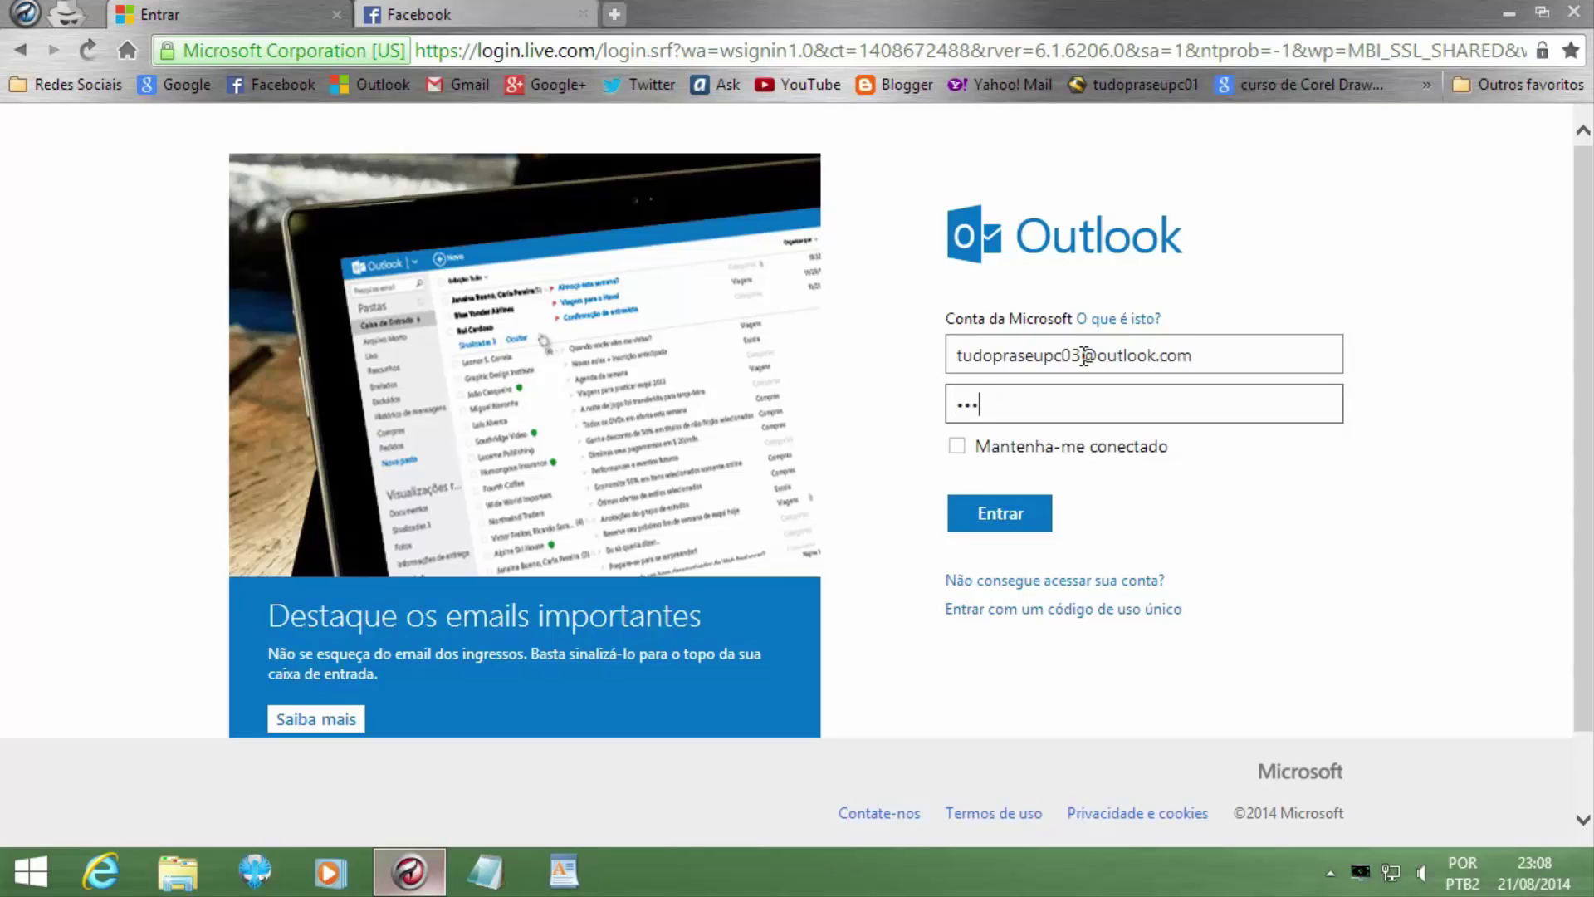
pyautogui.write('••••••••')
pyautogui.press('Return')
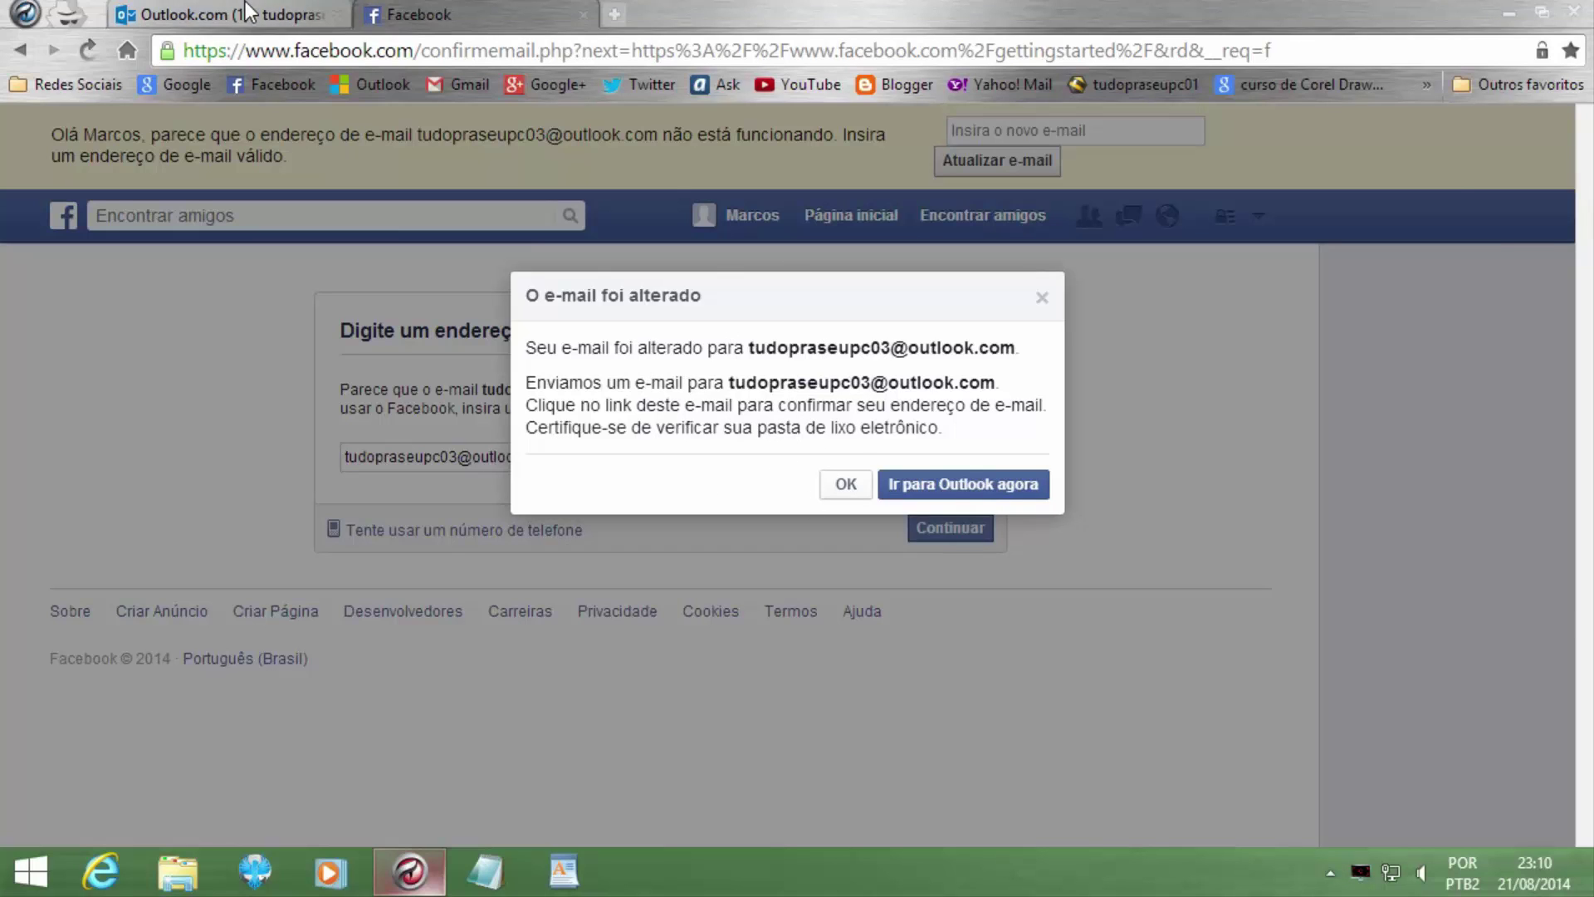
# Open Facebook's confirmation message in the Outlook.com inbox.
pyautogui.hotkey('ctrl', 'Tab')
pyautogui.moveTo(822, 235)
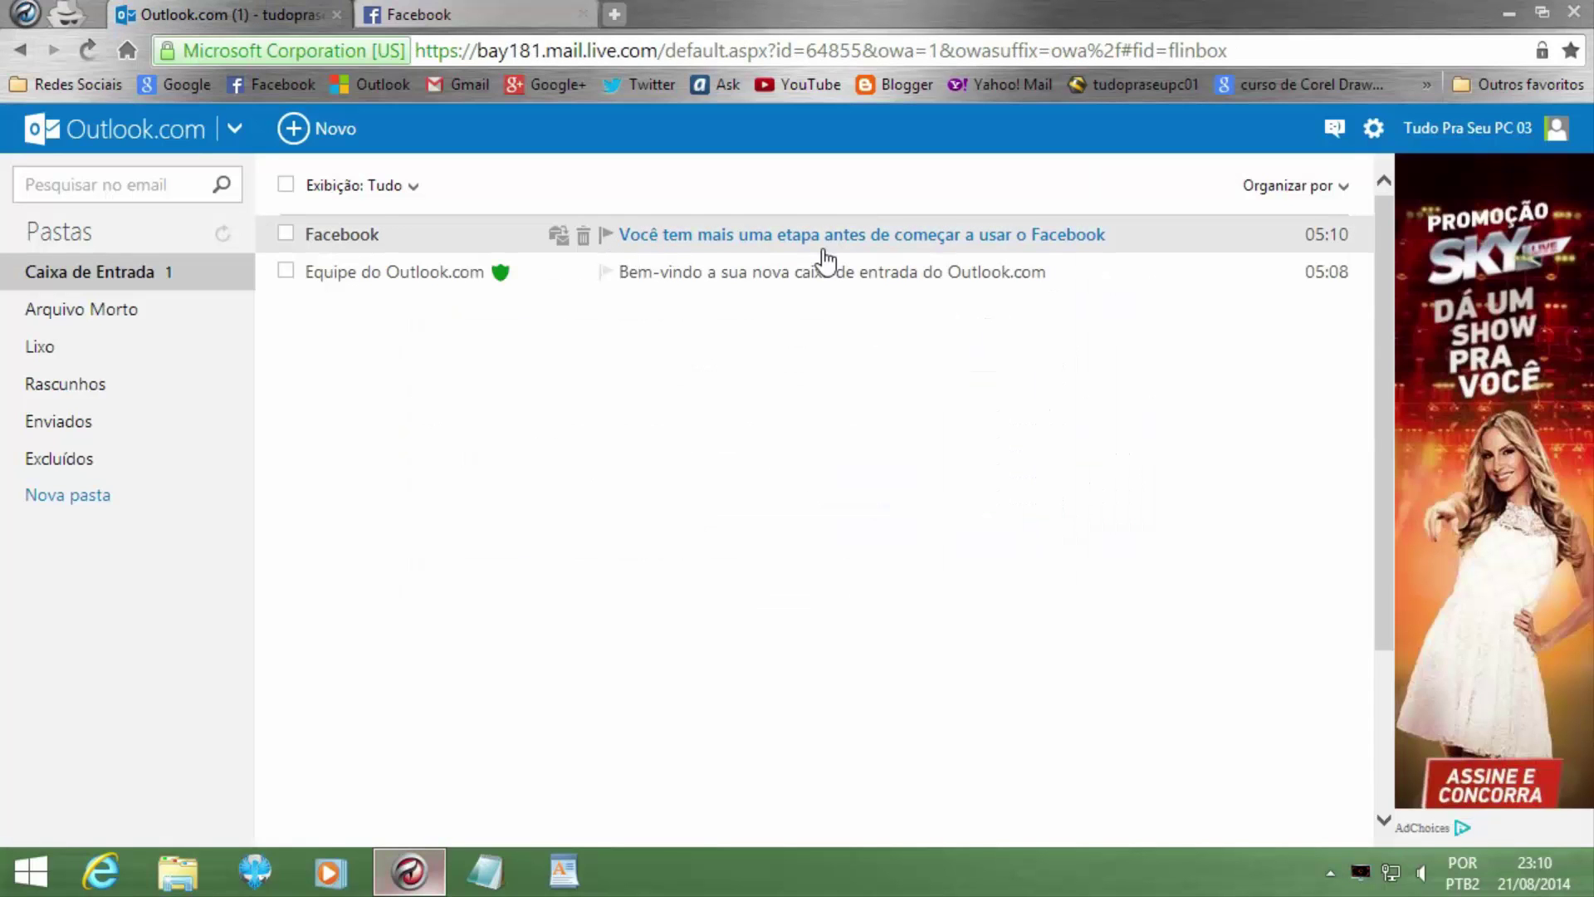
pyautogui.click(715, 247)
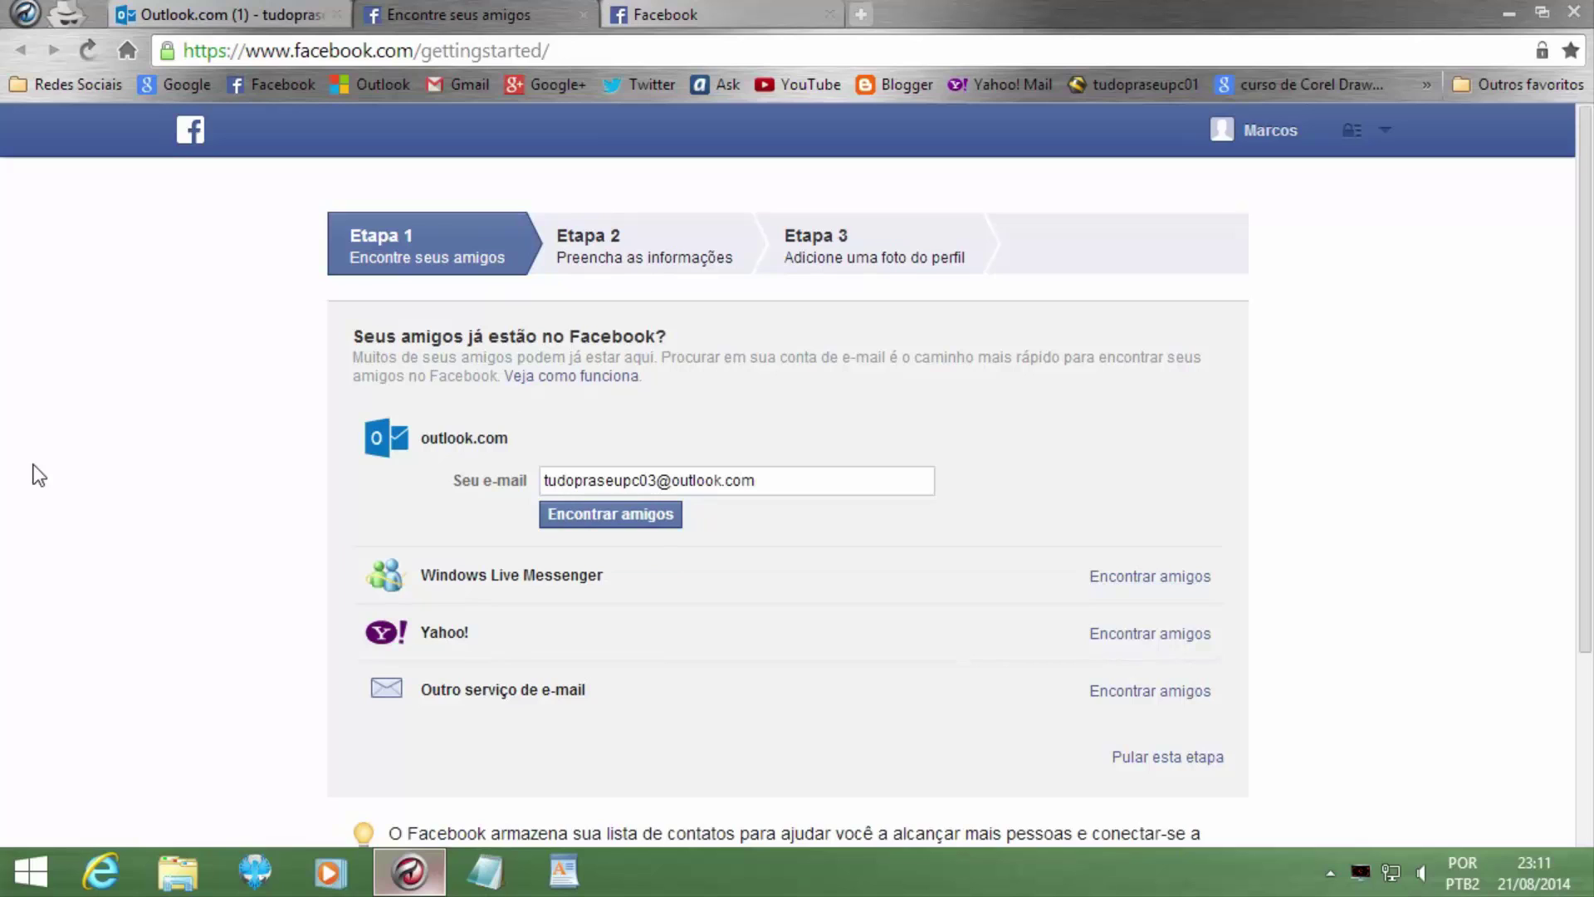
pyautogui.scroll(-3, 1028, 674)
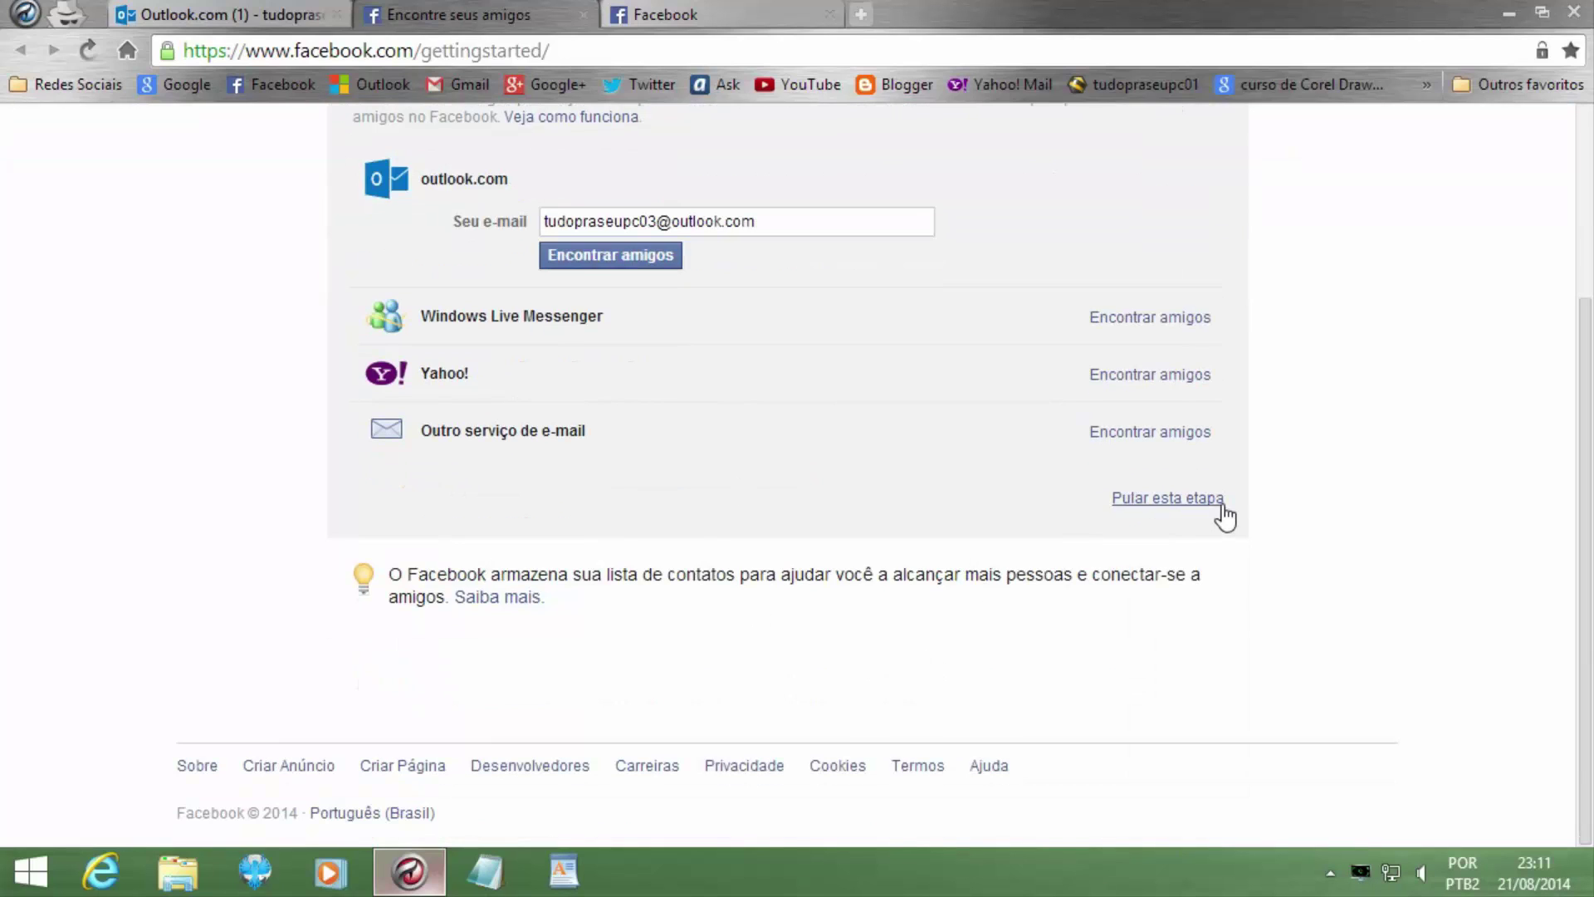
# Skip the find-friends step with Pular esta etapa and confirm with Pular.
pyautogui.click(1153, 322)
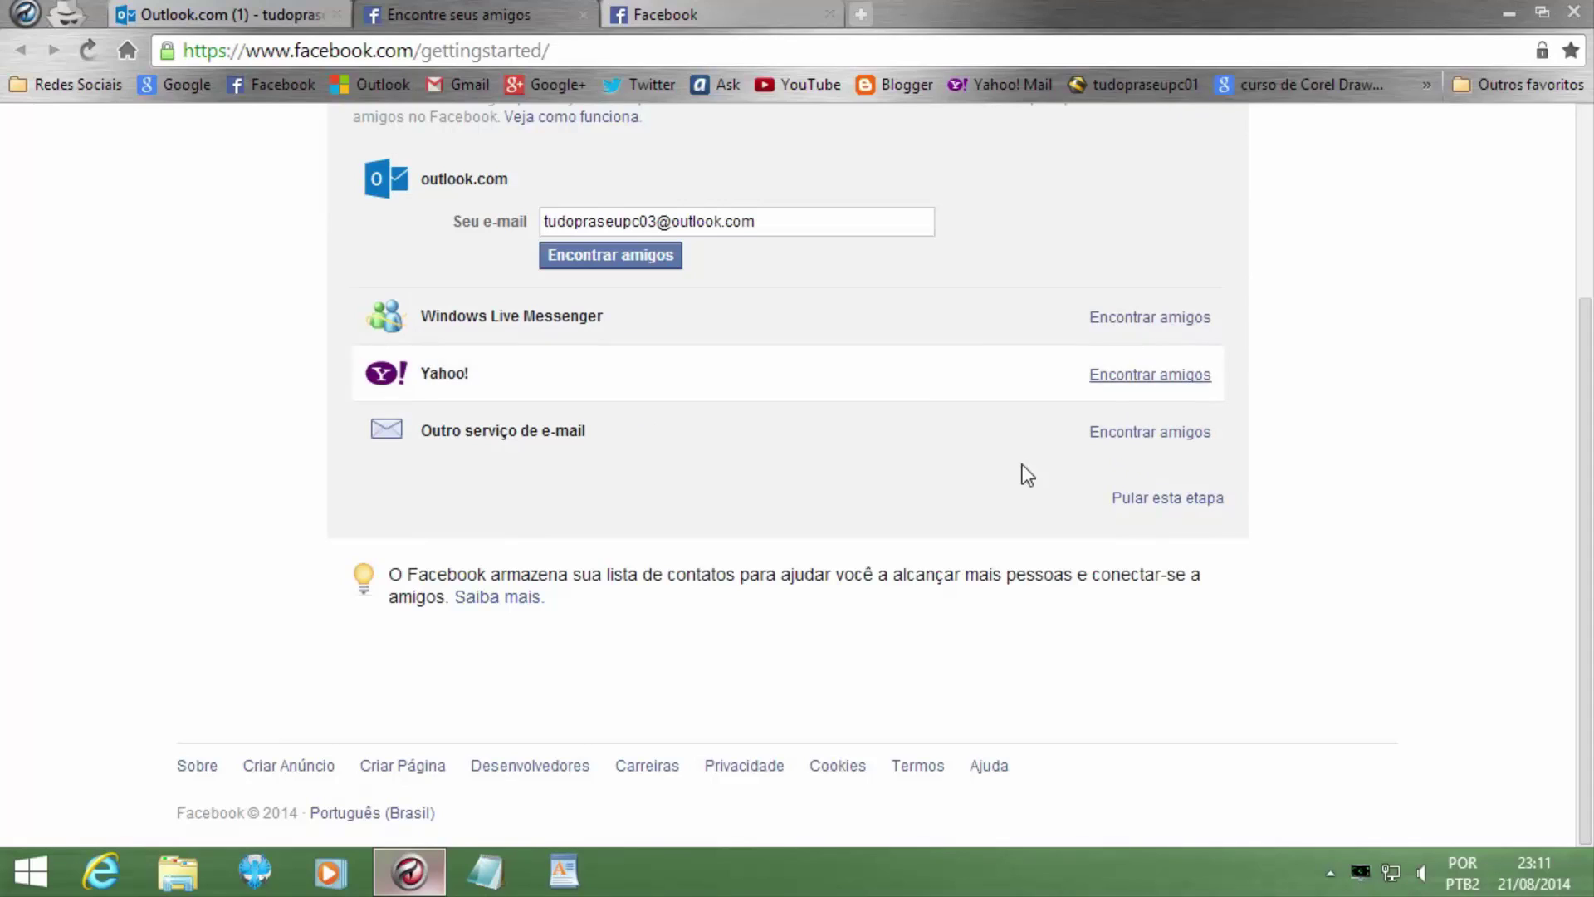
pyautogui.click(1198, 501)
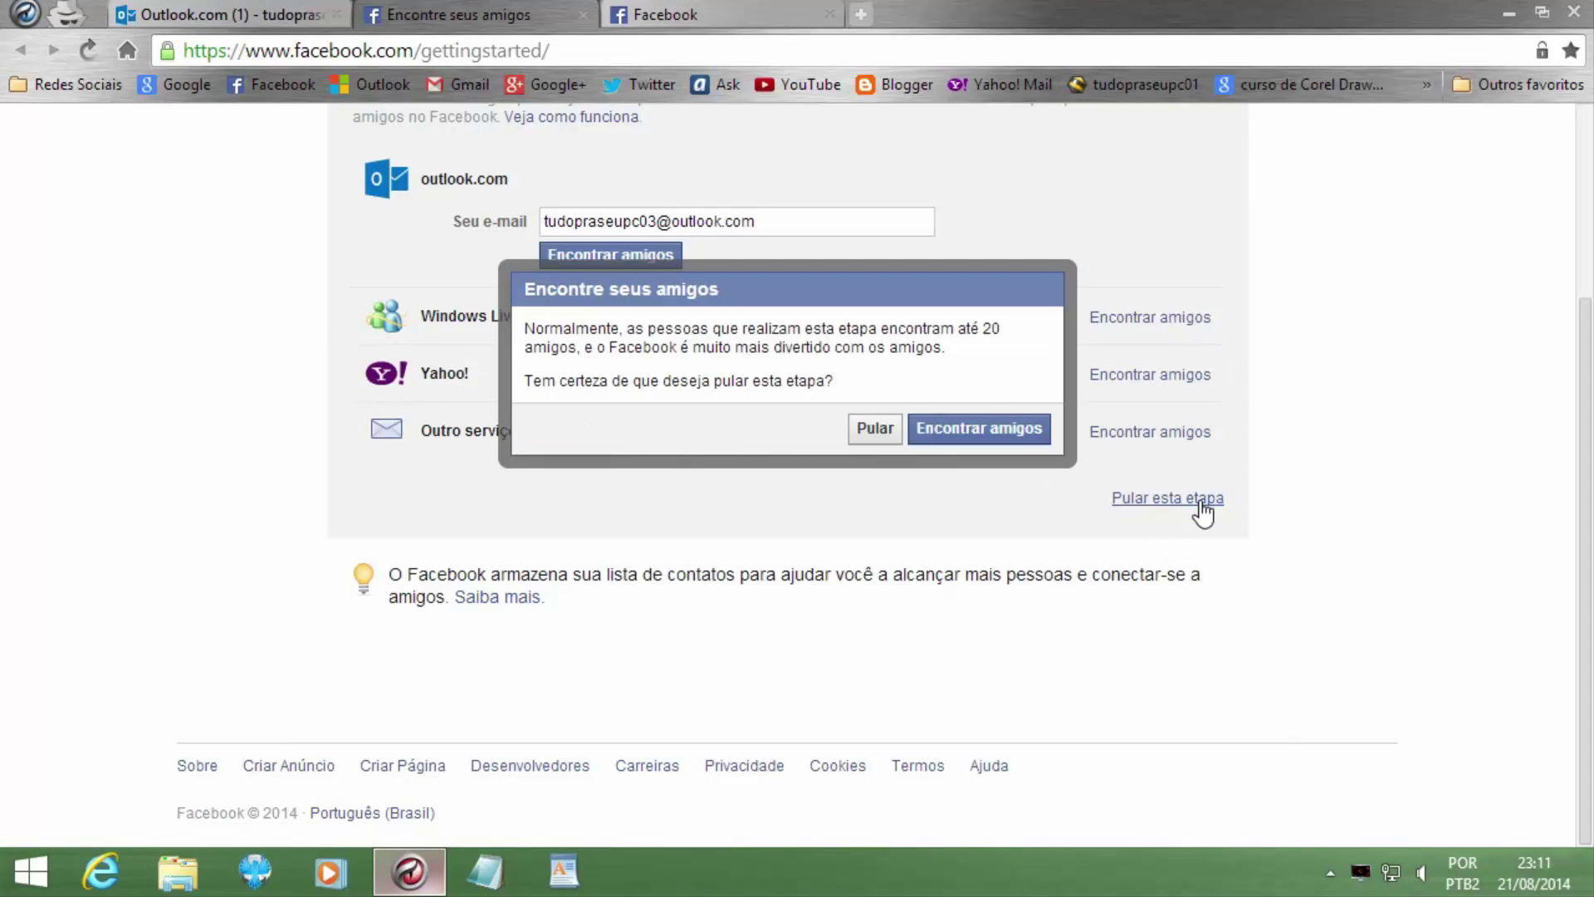
pyautogui.click(872, 428)
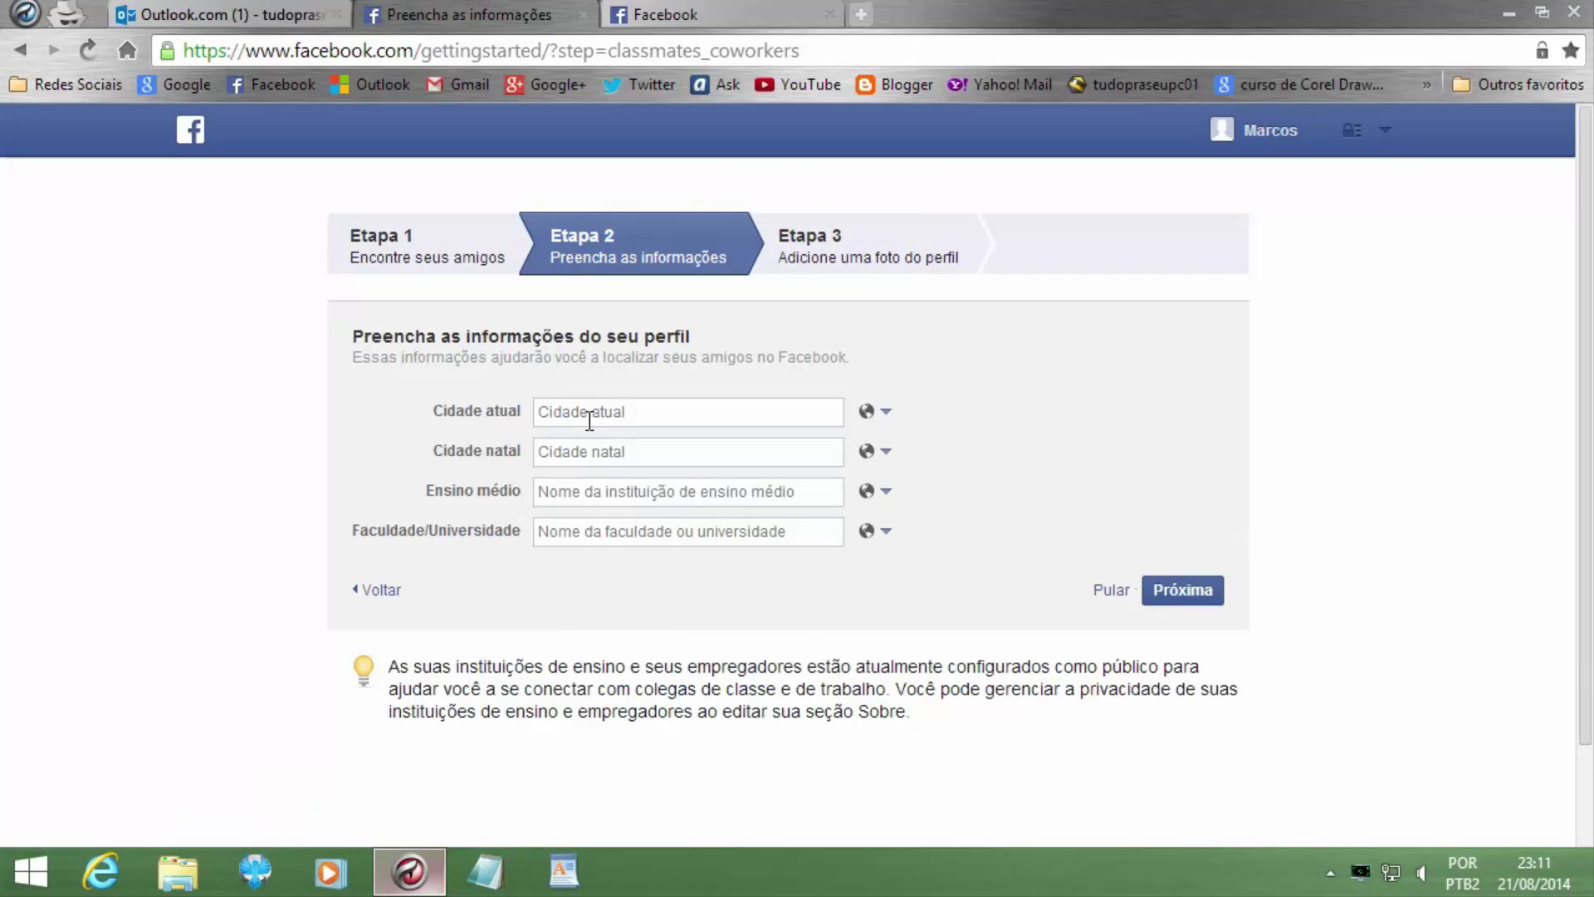
# Choose Salvador for both Cidade atual and Cidade natal, then continue with Próxima.
pyautogui.click(589, 419)
pyautogui.write('S')
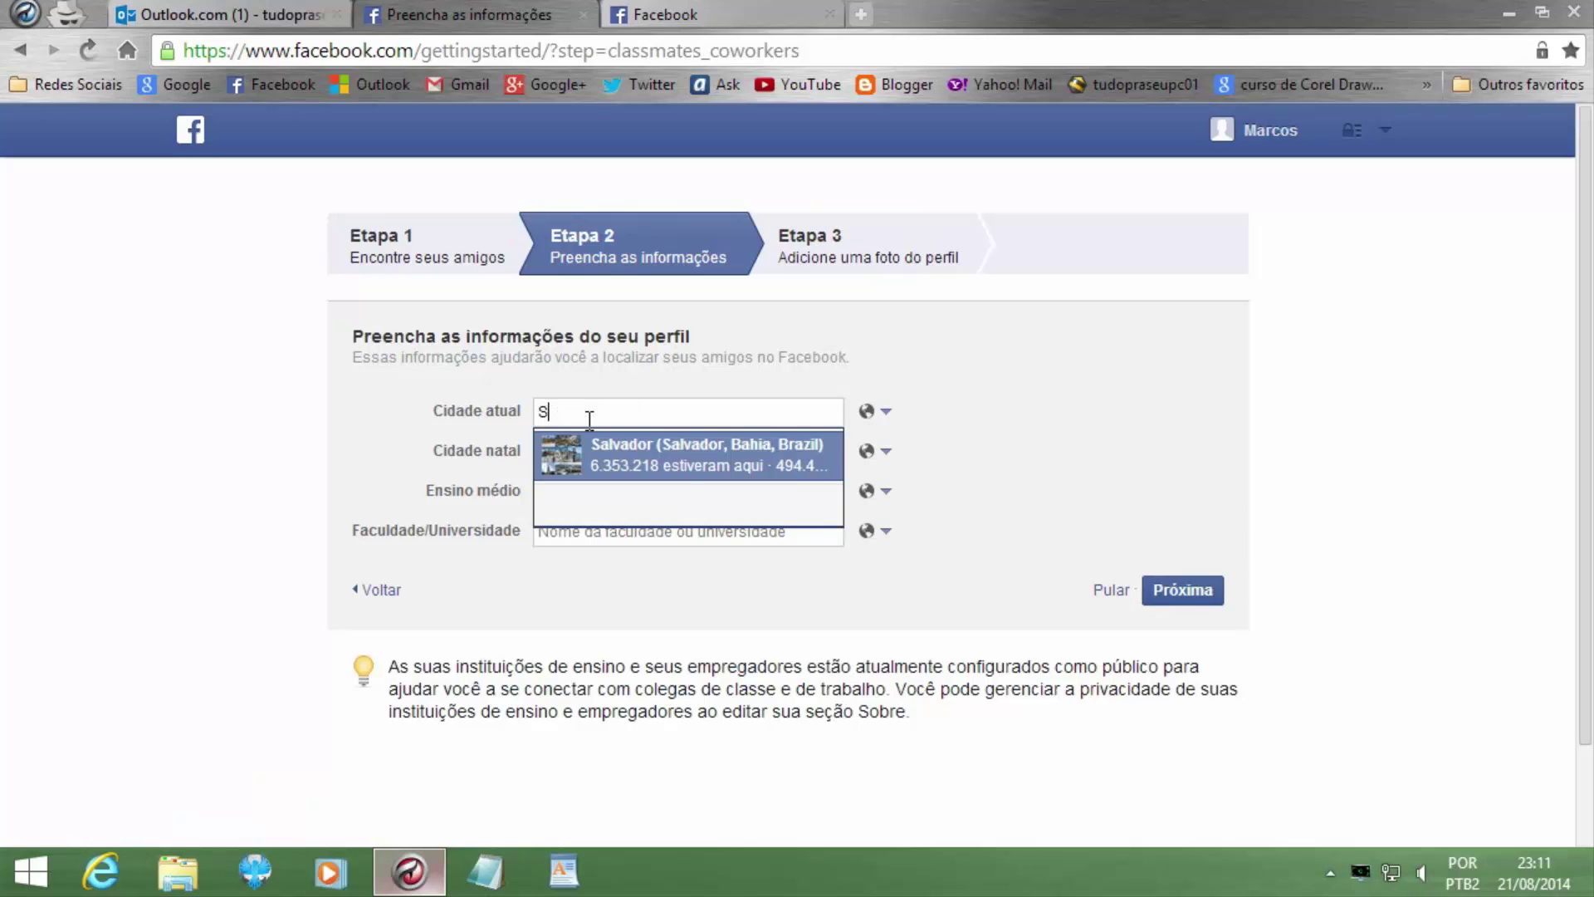
pyautogui.write('alva')
pyautogui.click(689, 451)
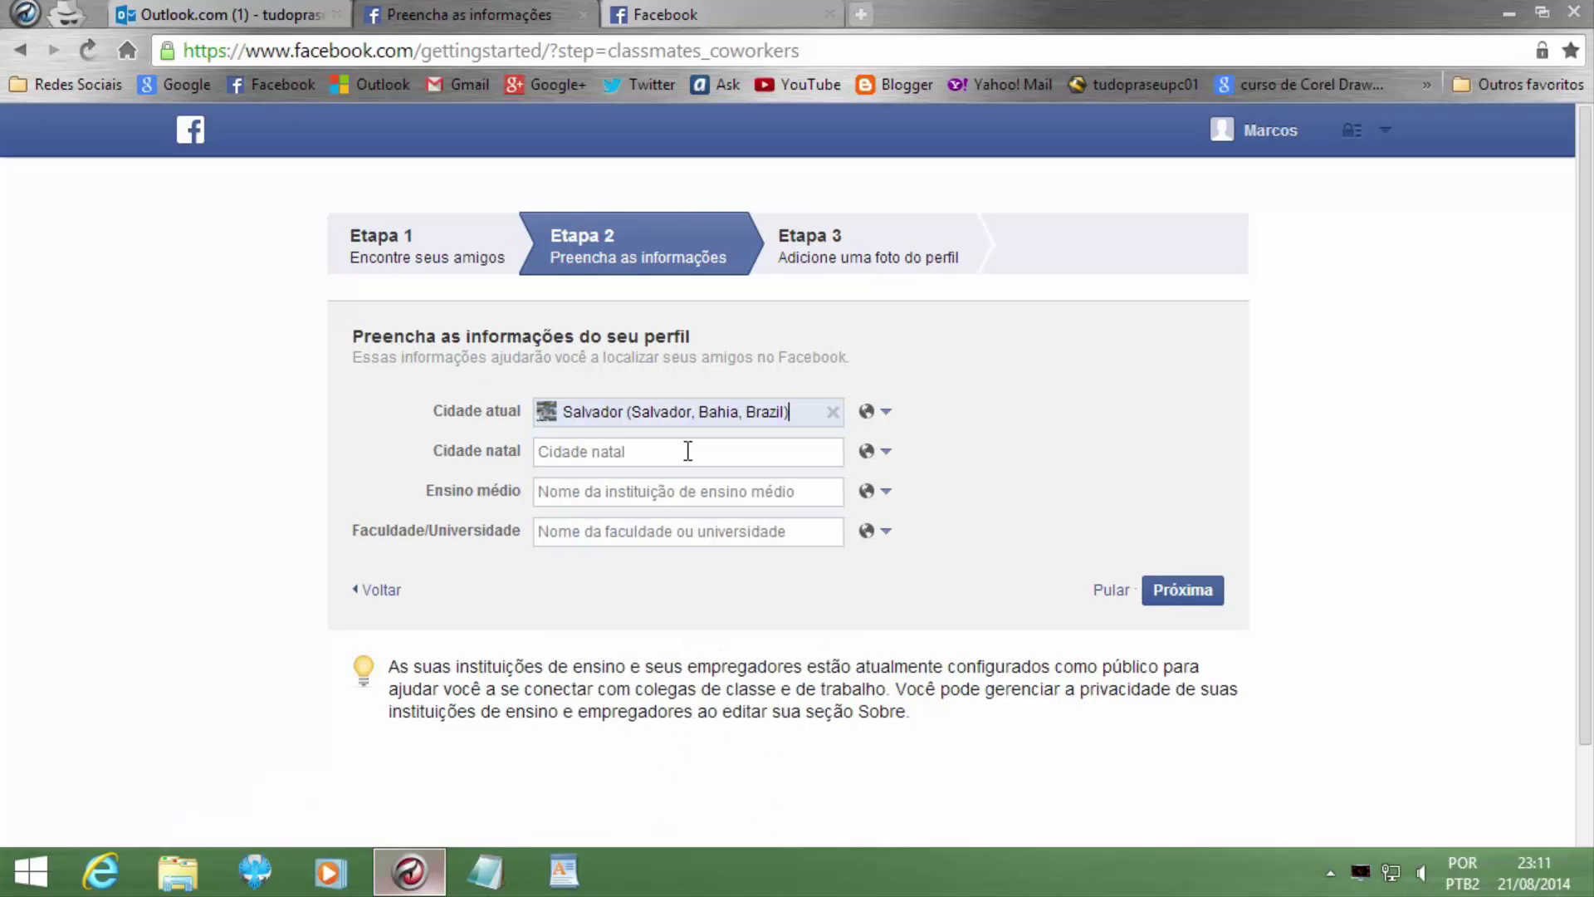
pyautogui.click(688, 452)
pyautogui.write('S')
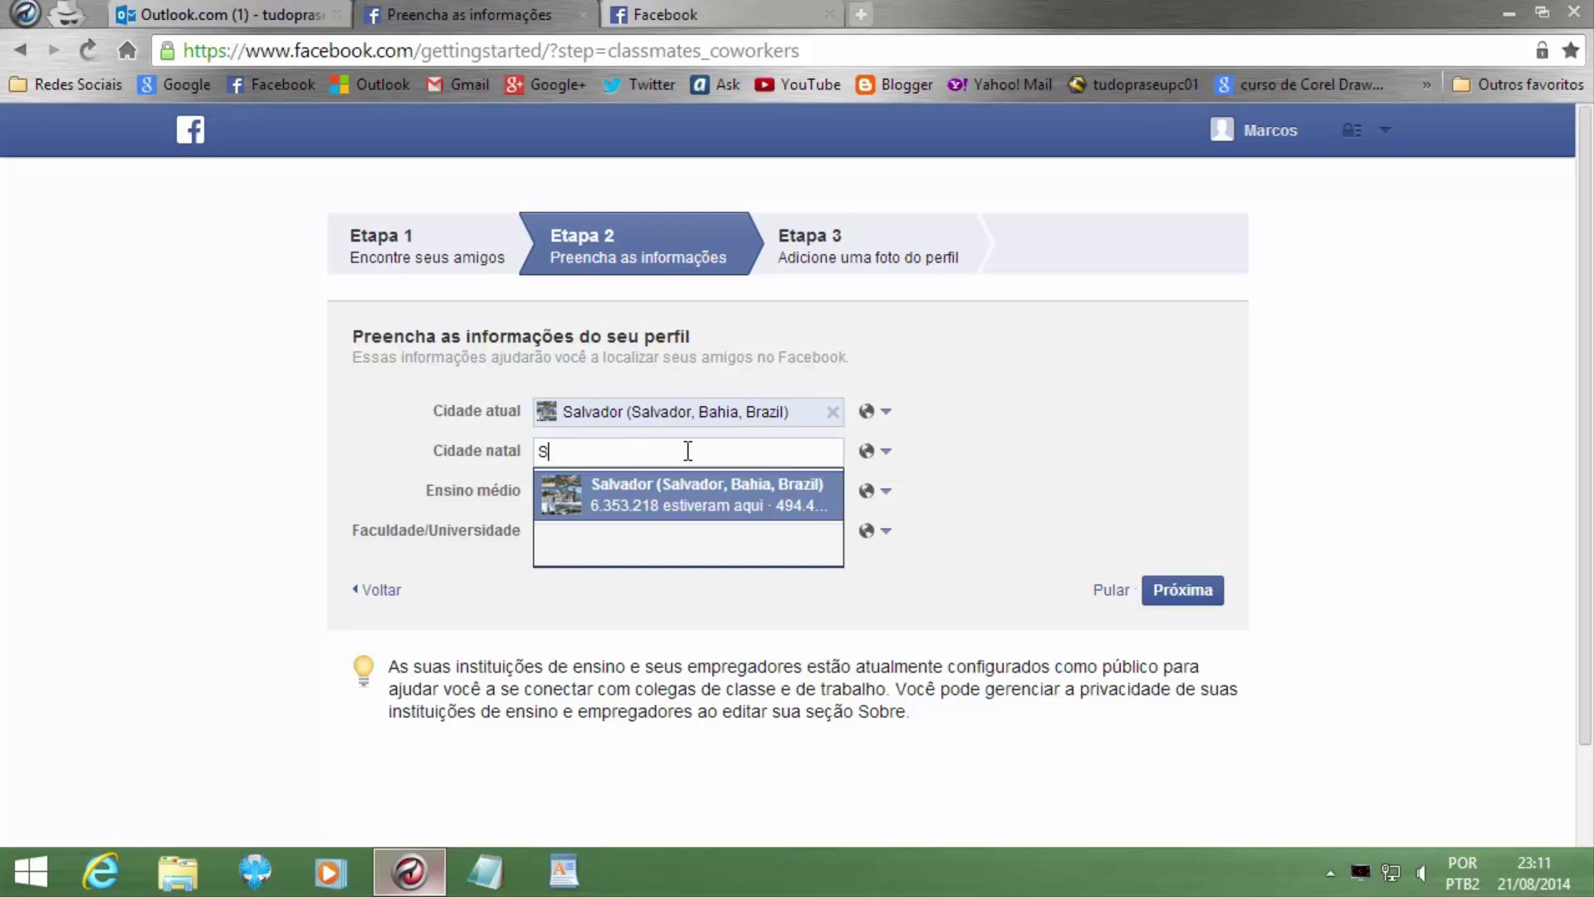
pyautogui.write('al')
pyautogui.click(717, 490)
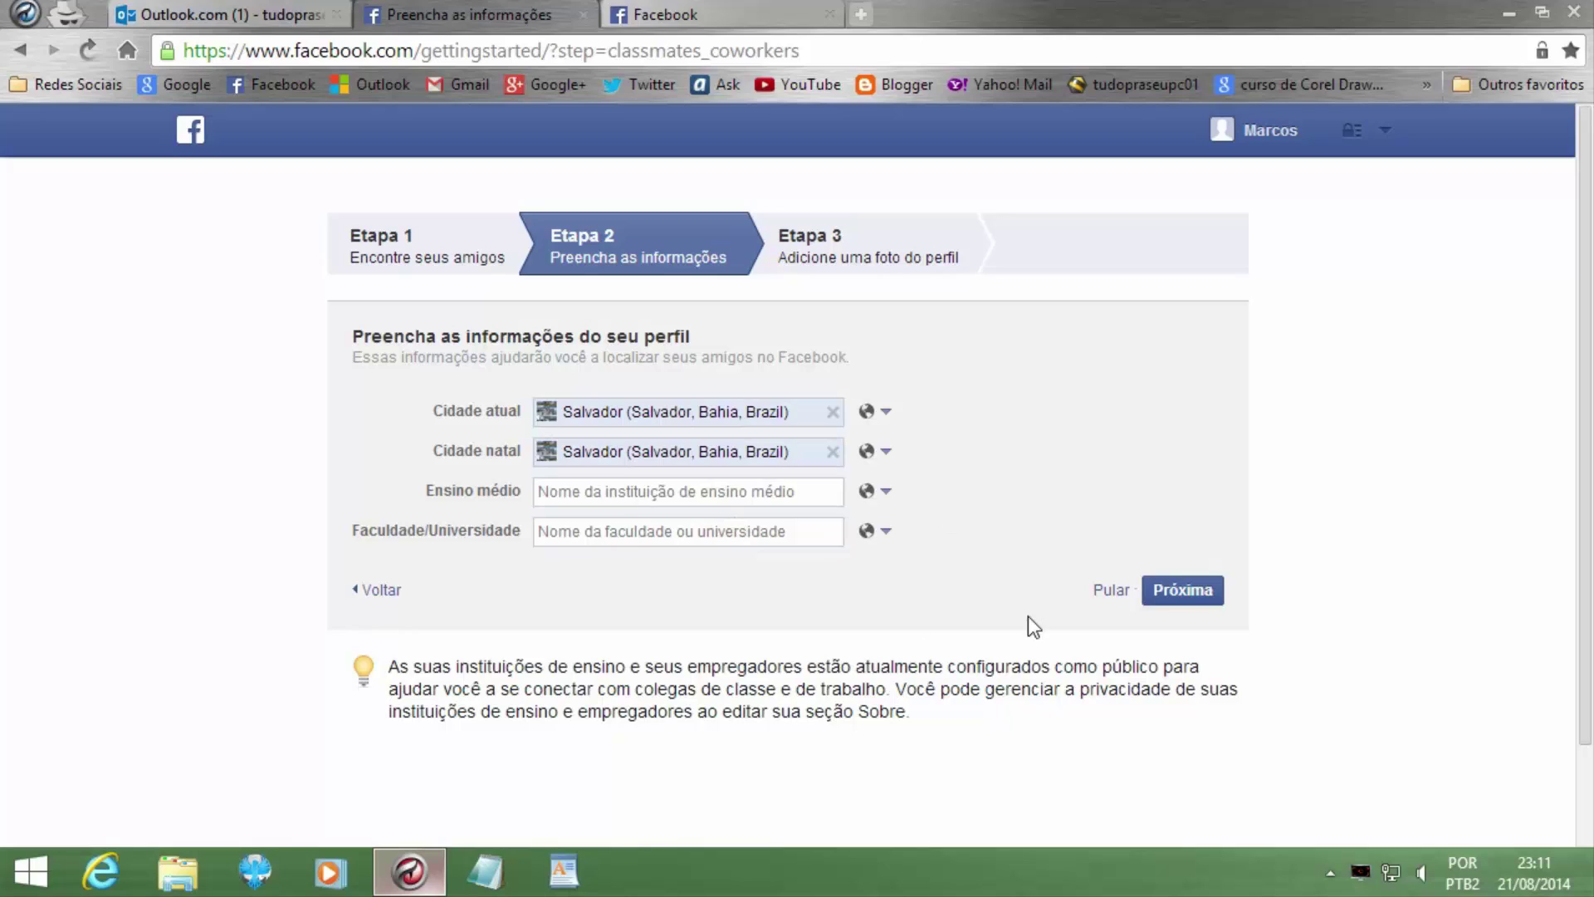
pyautogui.click(1184, 596)
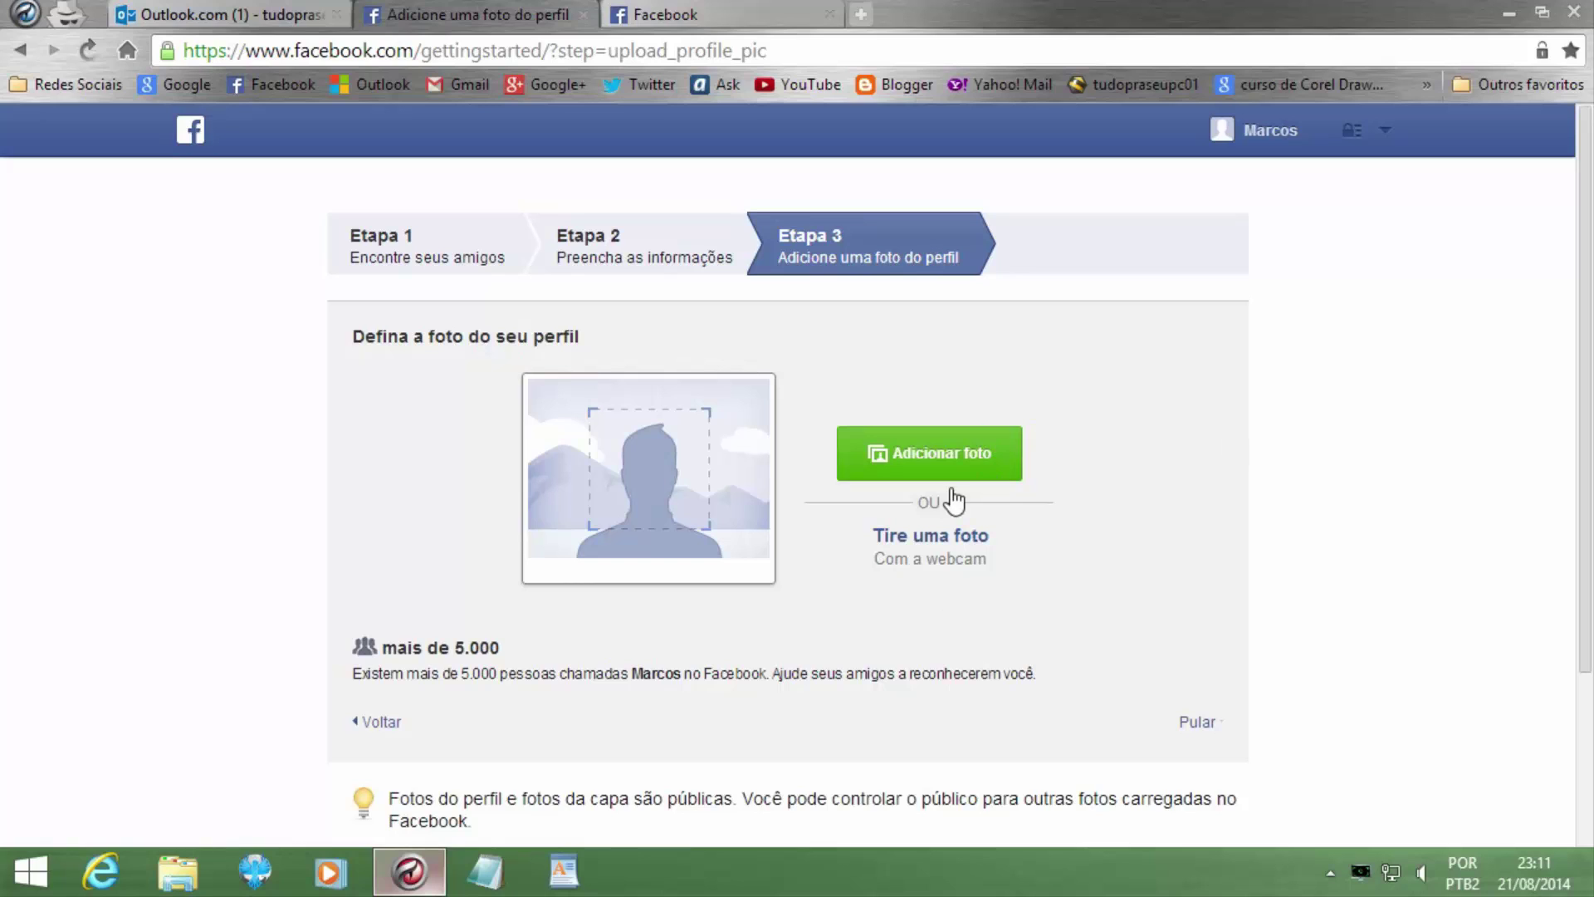
# Upload Logo Marca 2014 (300x300) as the profile picture.
pyautogui.click(957, 446)
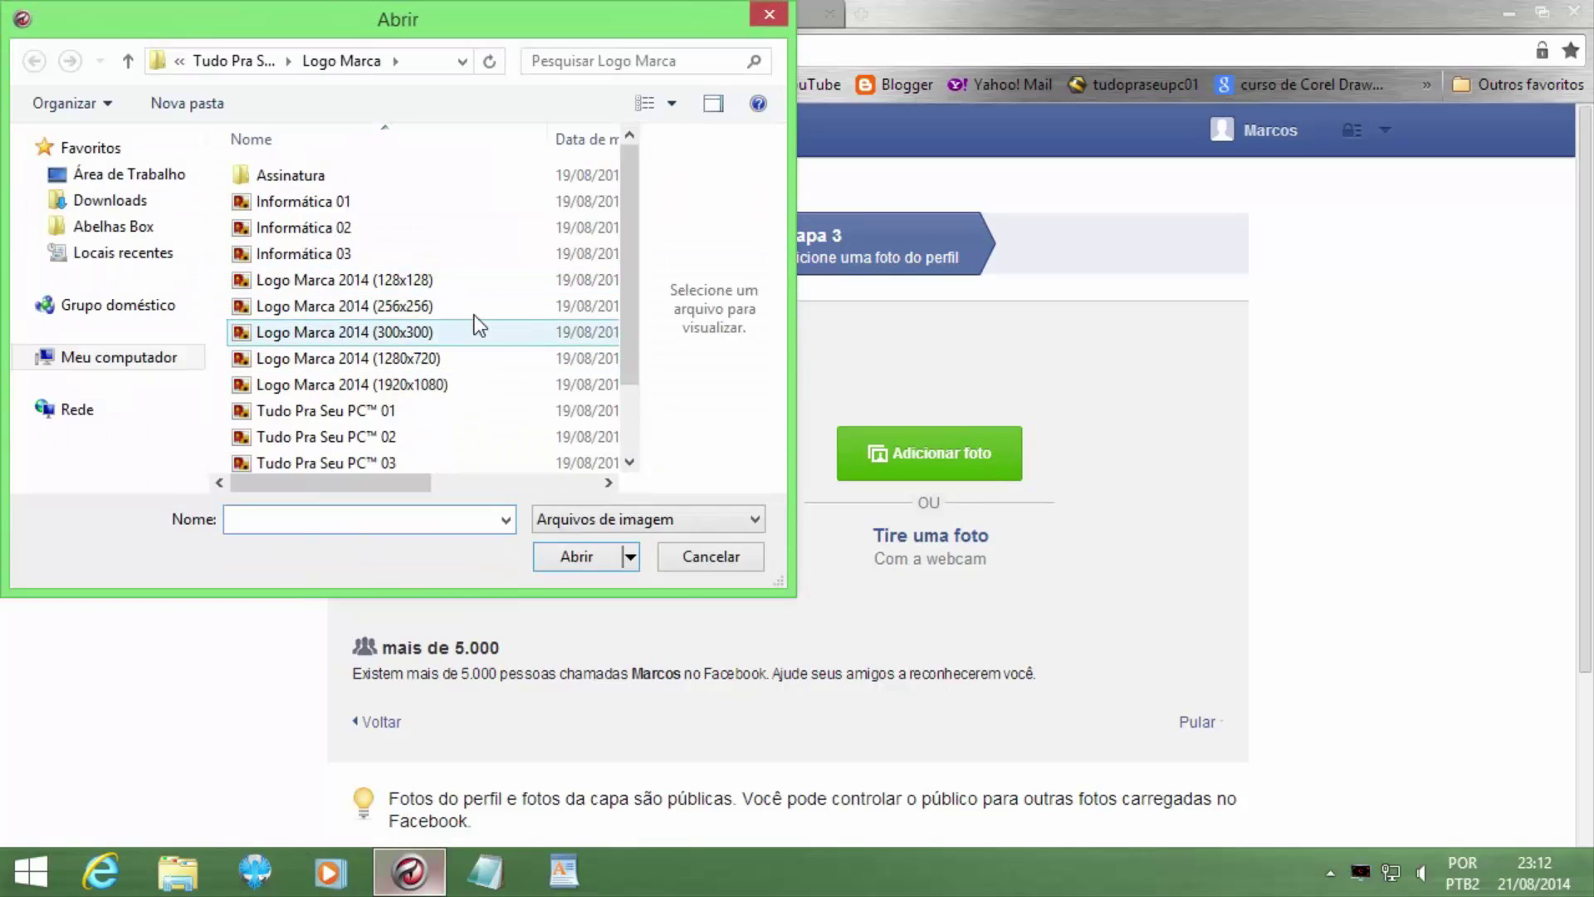
pyautogui.click(474, 318)
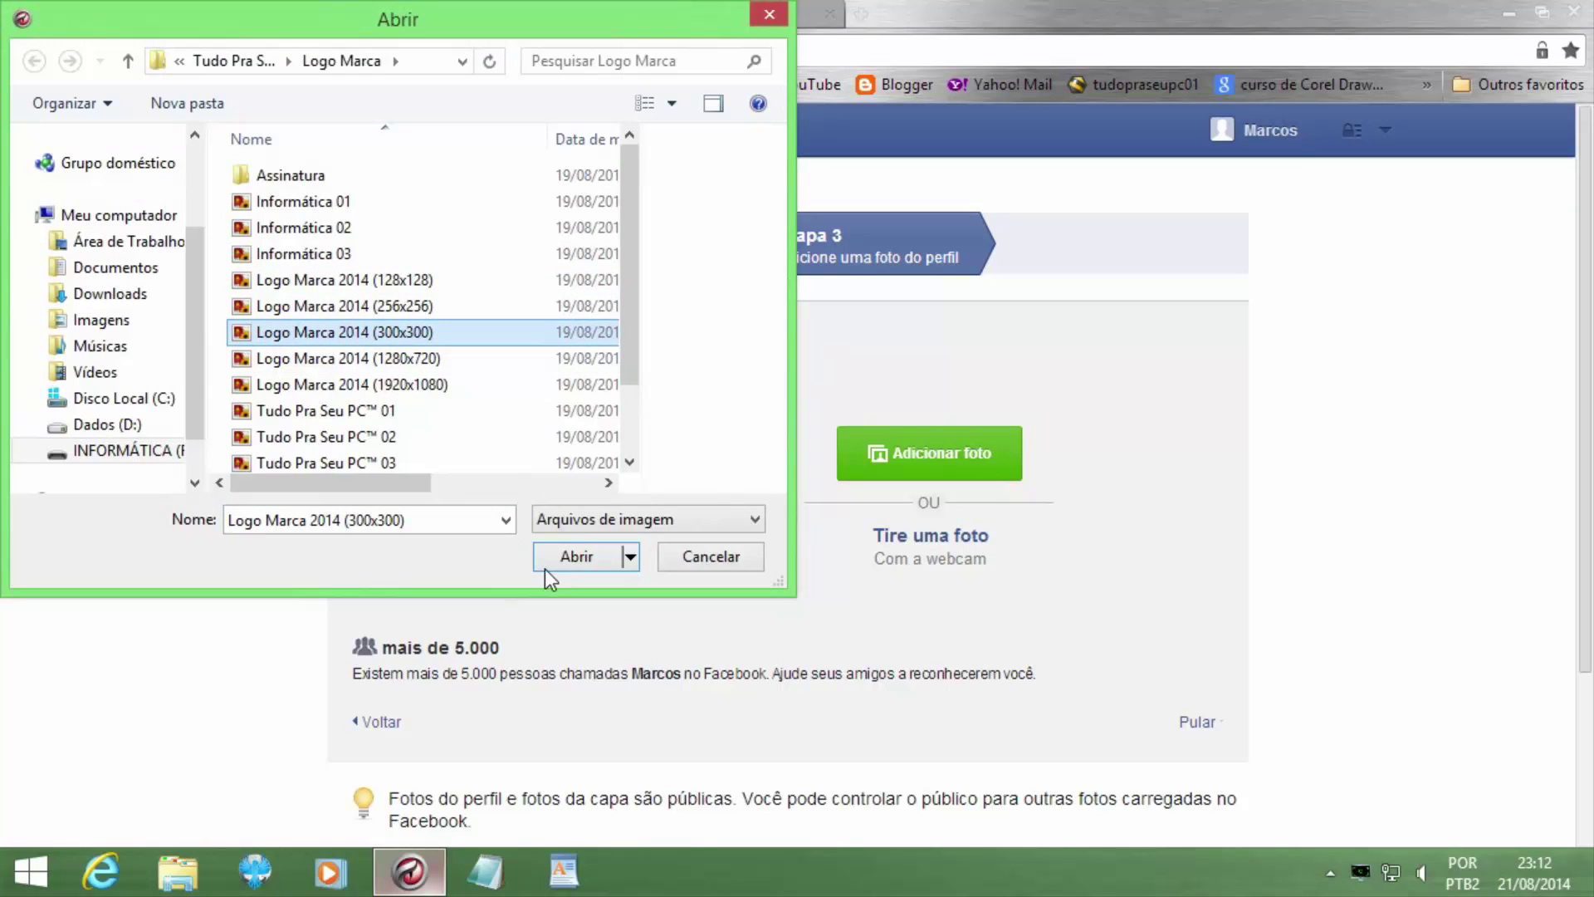
pyautogui.click(600, 555)
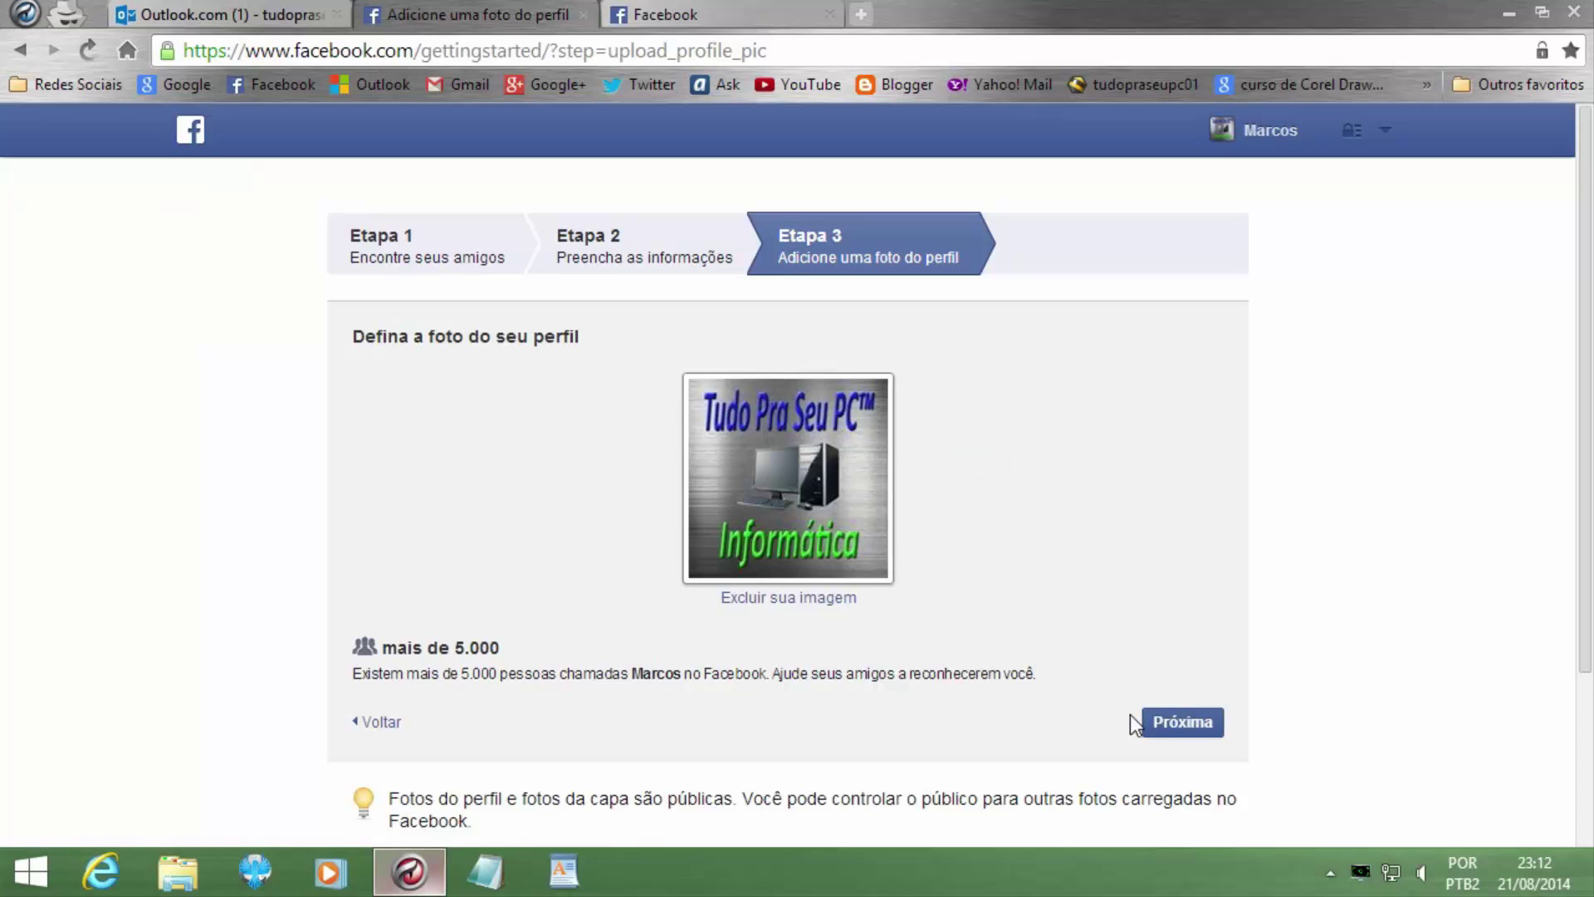
pyautogui.click(1172, 724)
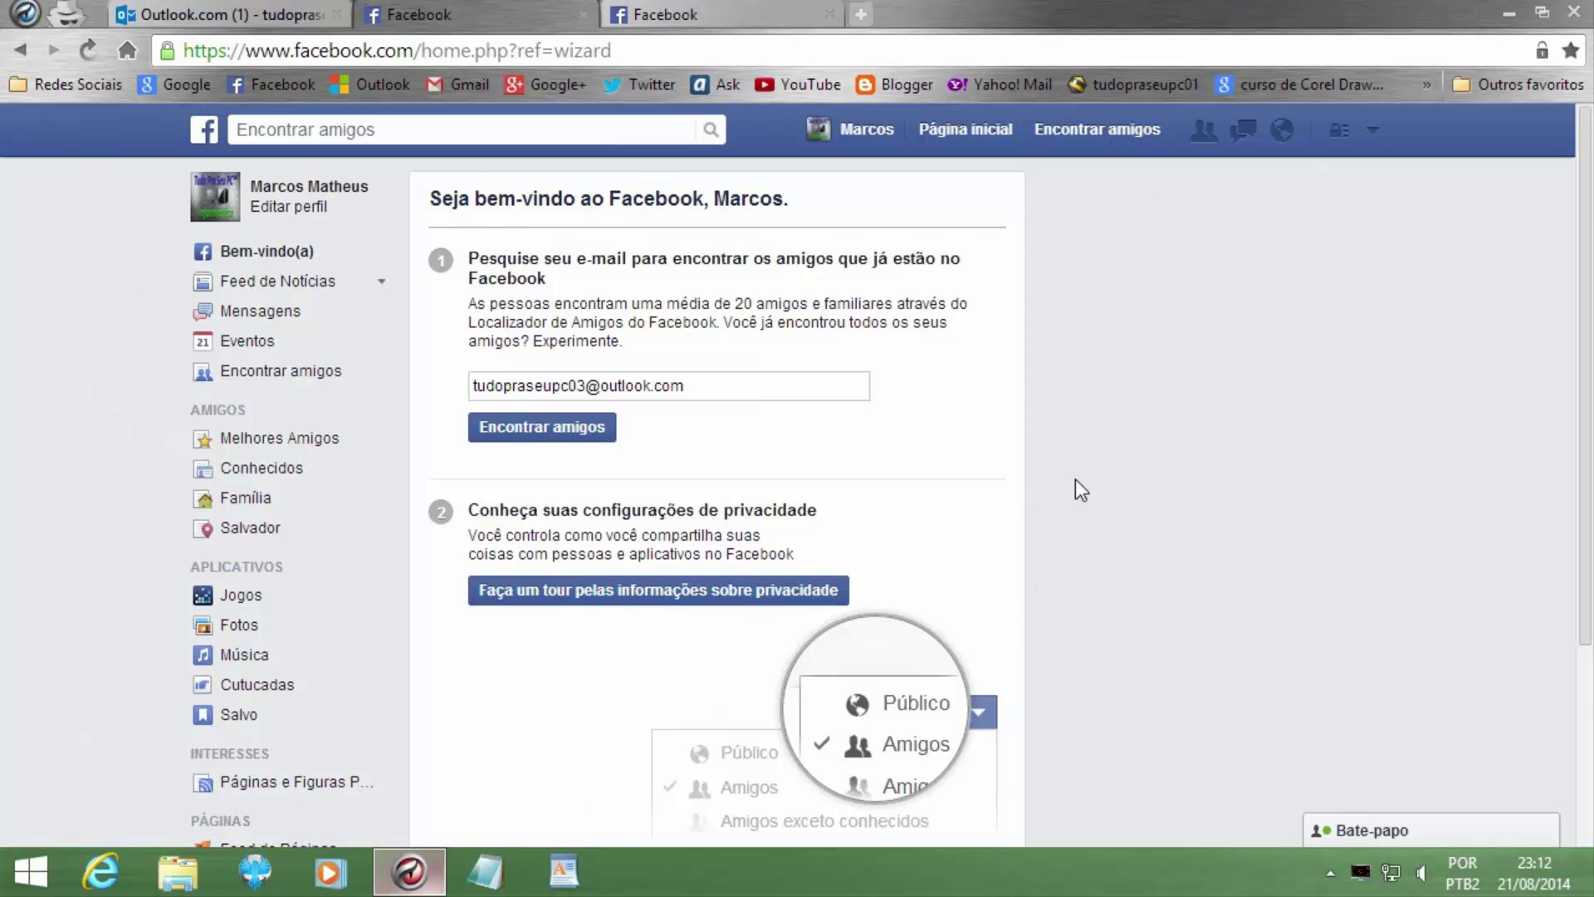
pyautogui.scroll(-3, 1074, 488)
pyautogui.scroll(3, 717, 698)
pyautogui.click(862, 132)
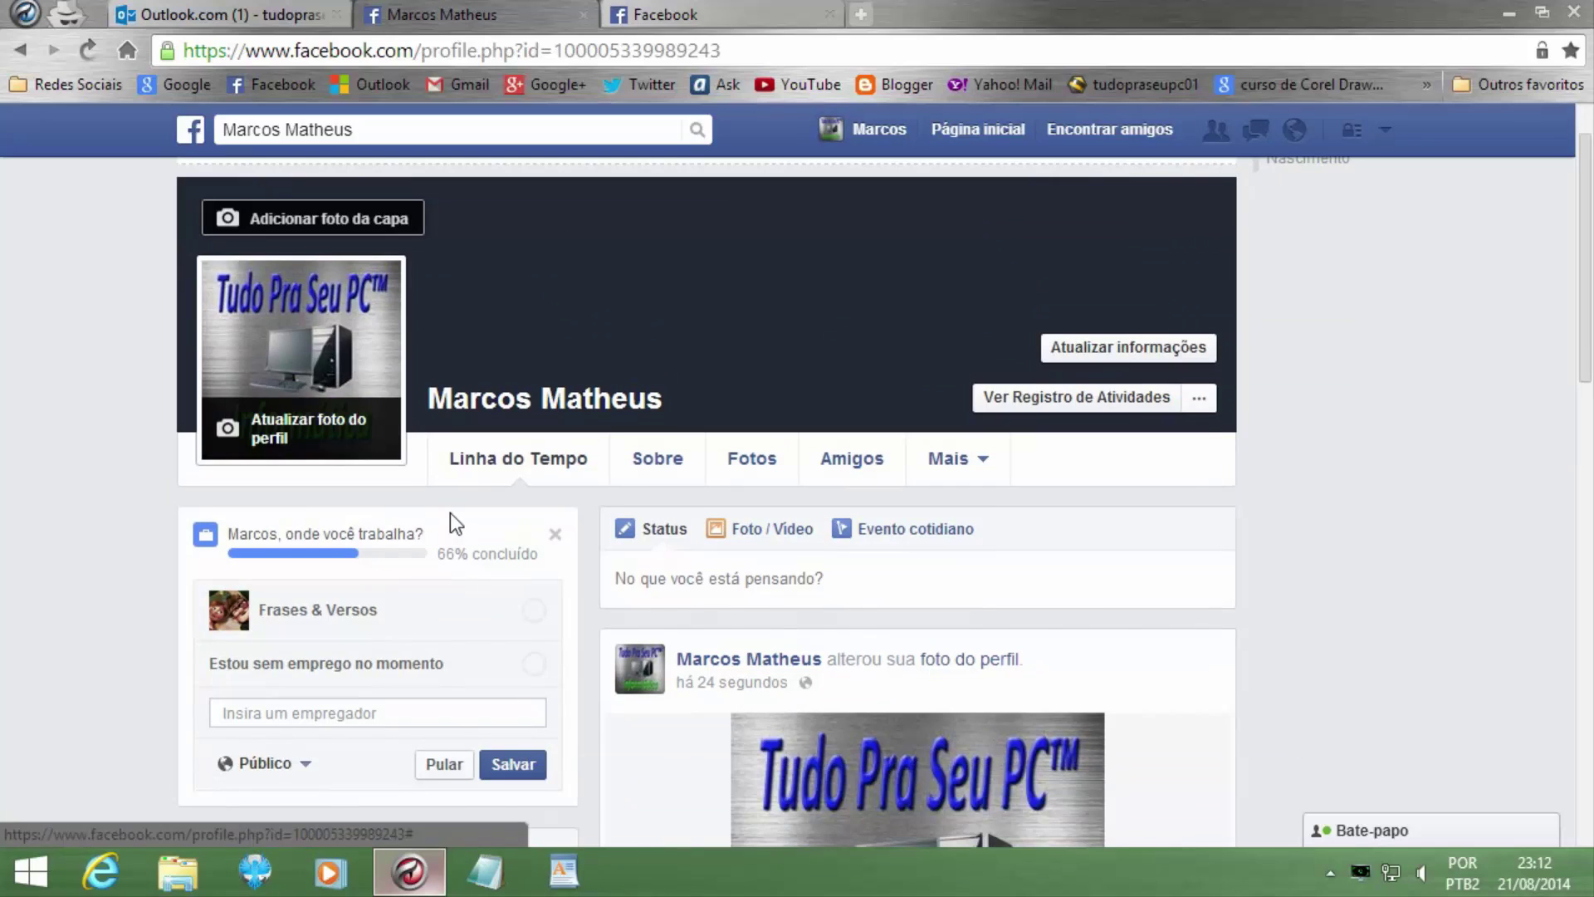
pyautogui.scroll(-3, 482, 575)
pyautogui.scroll(-1, 832, 550)
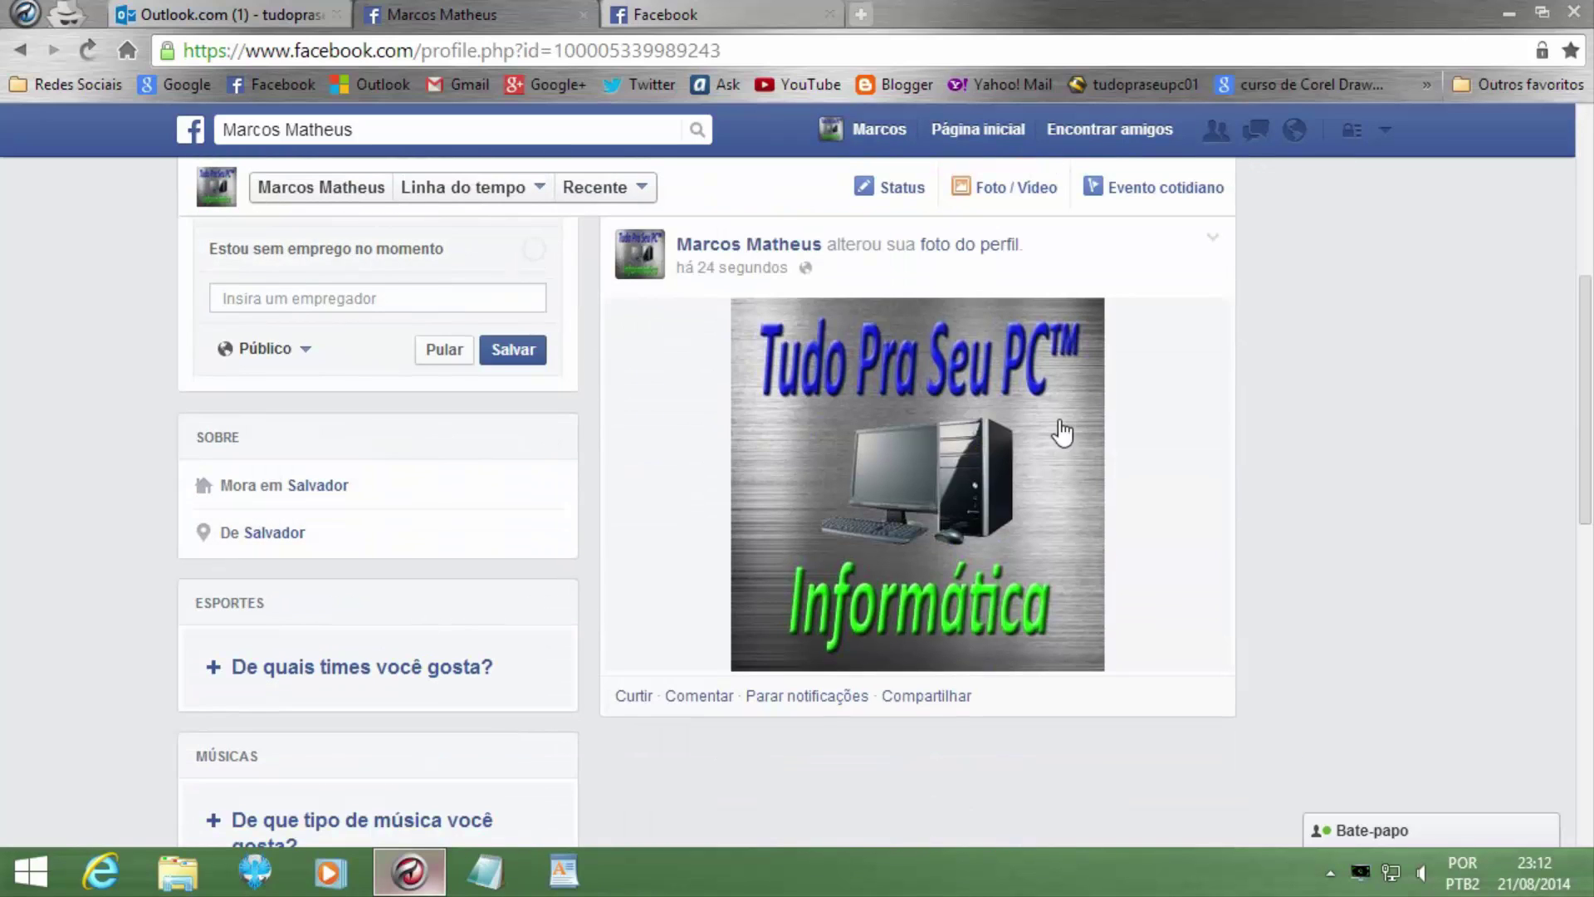
pyautogui.scroll(1, 571, 767)
pyautogui.scroll(2, 544, 744)
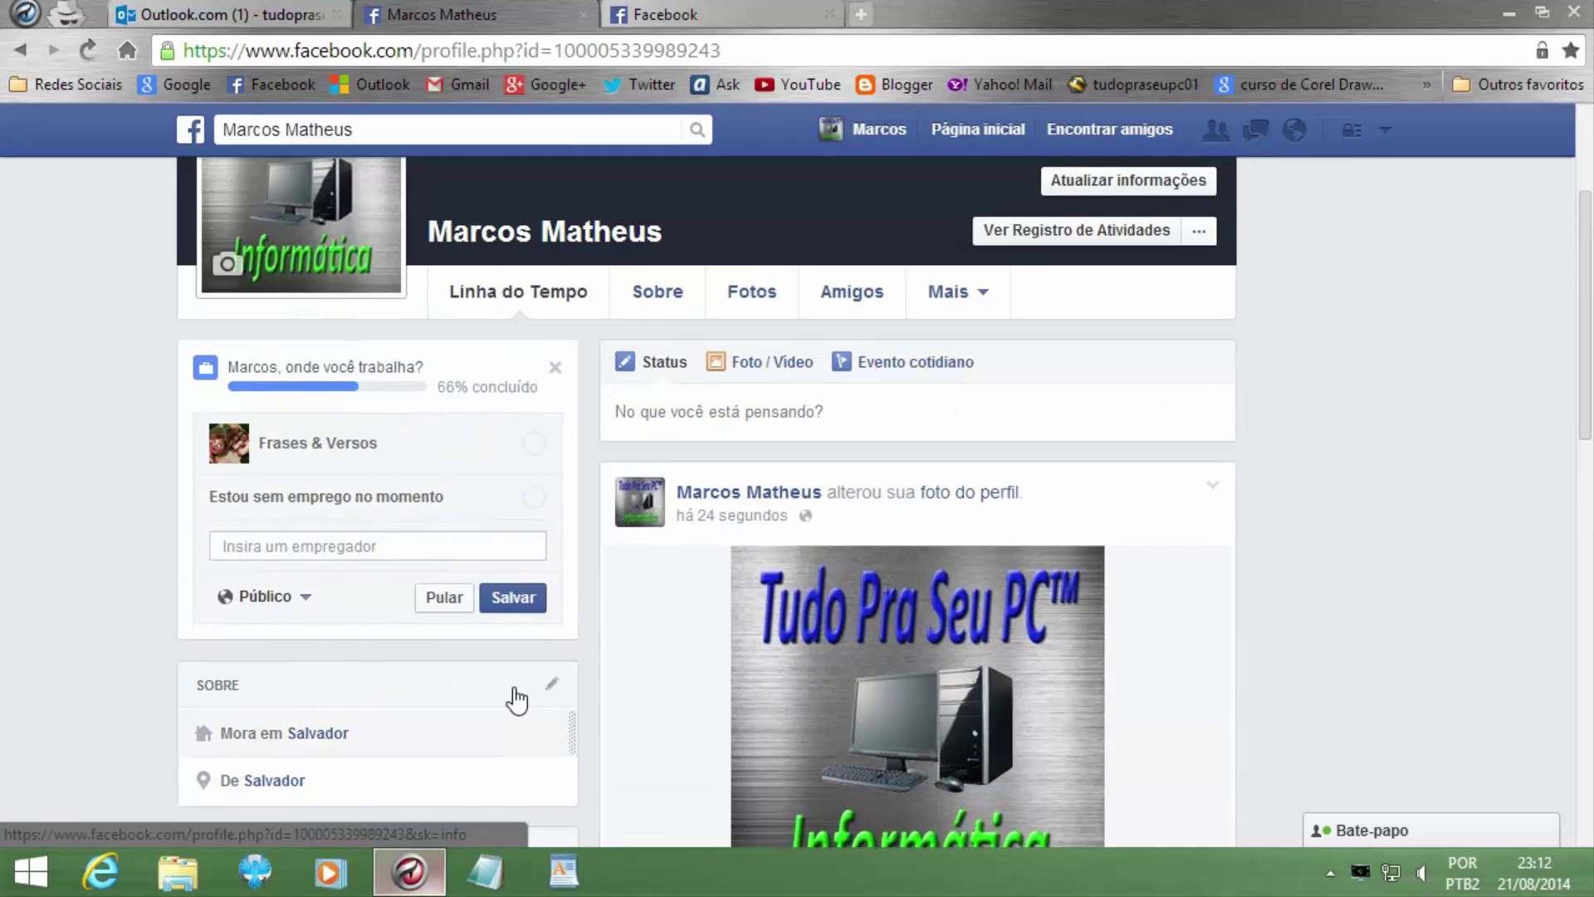
pyautogui.scroll(2, 517, 698)
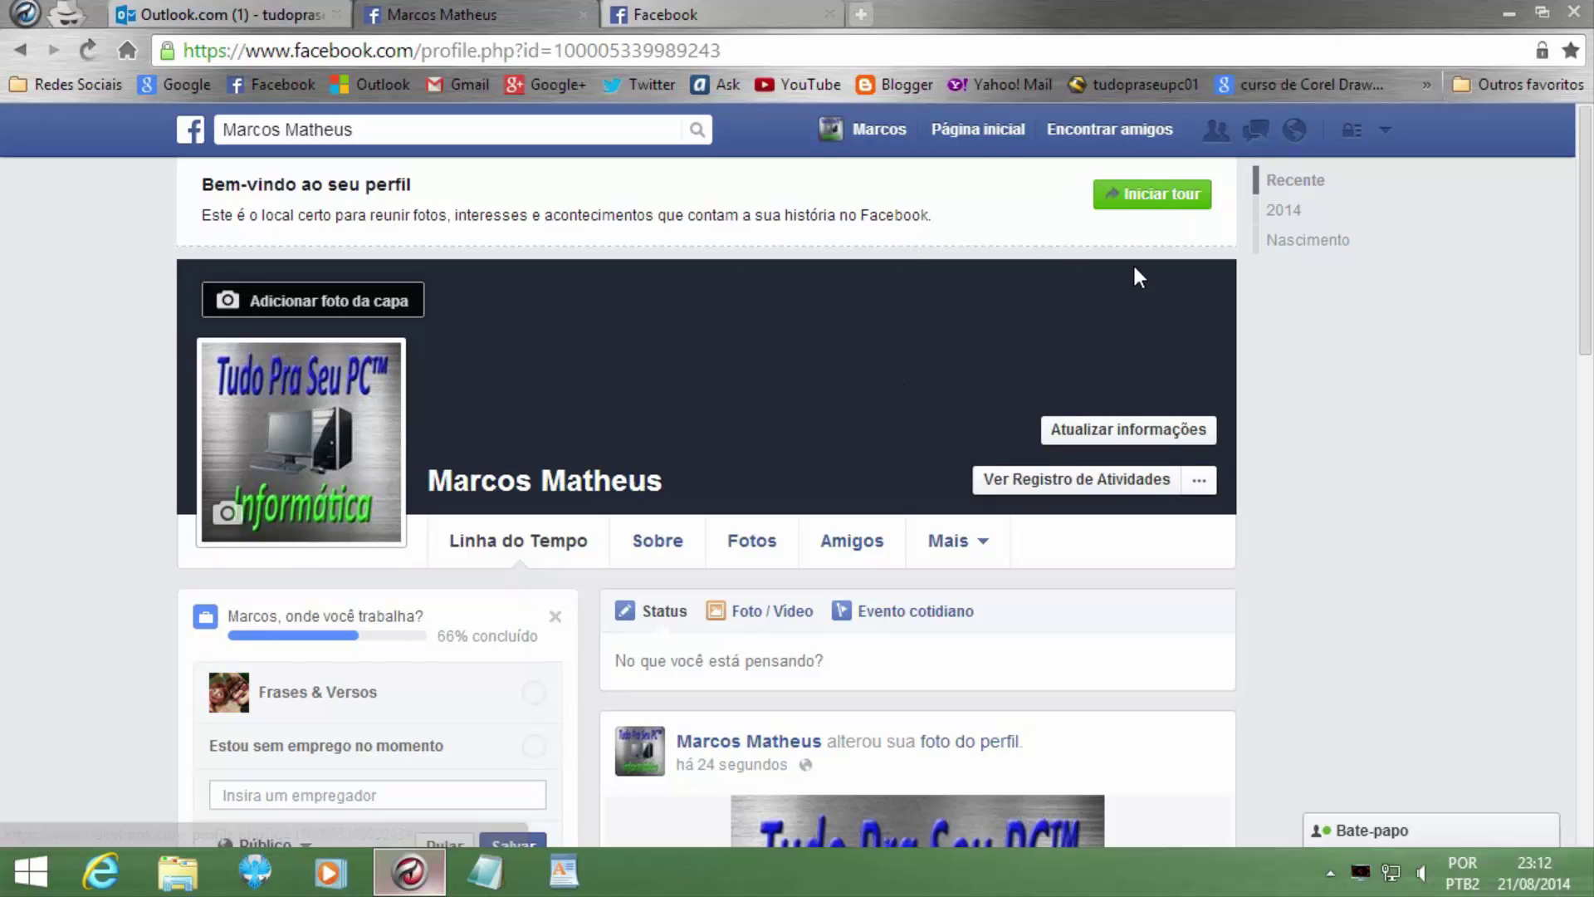
# Return to the Página inicial news feed after reviewing the profile.
pyautogui.click(993, 145)
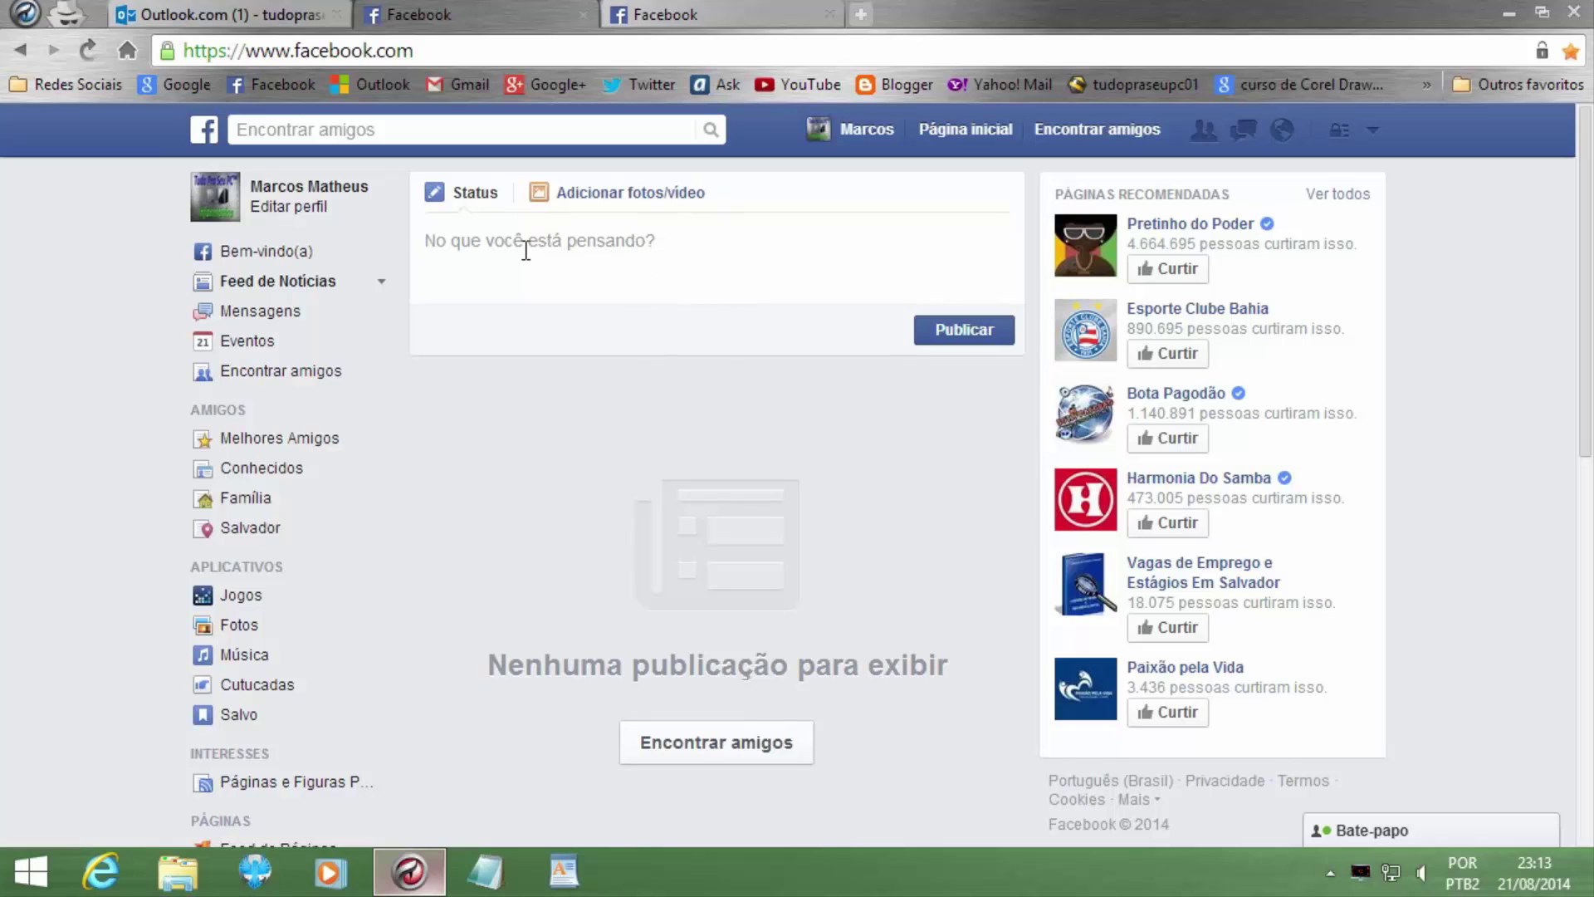
# Post a status update reading 'Facebook'.
pyautogui.click(672, 250)
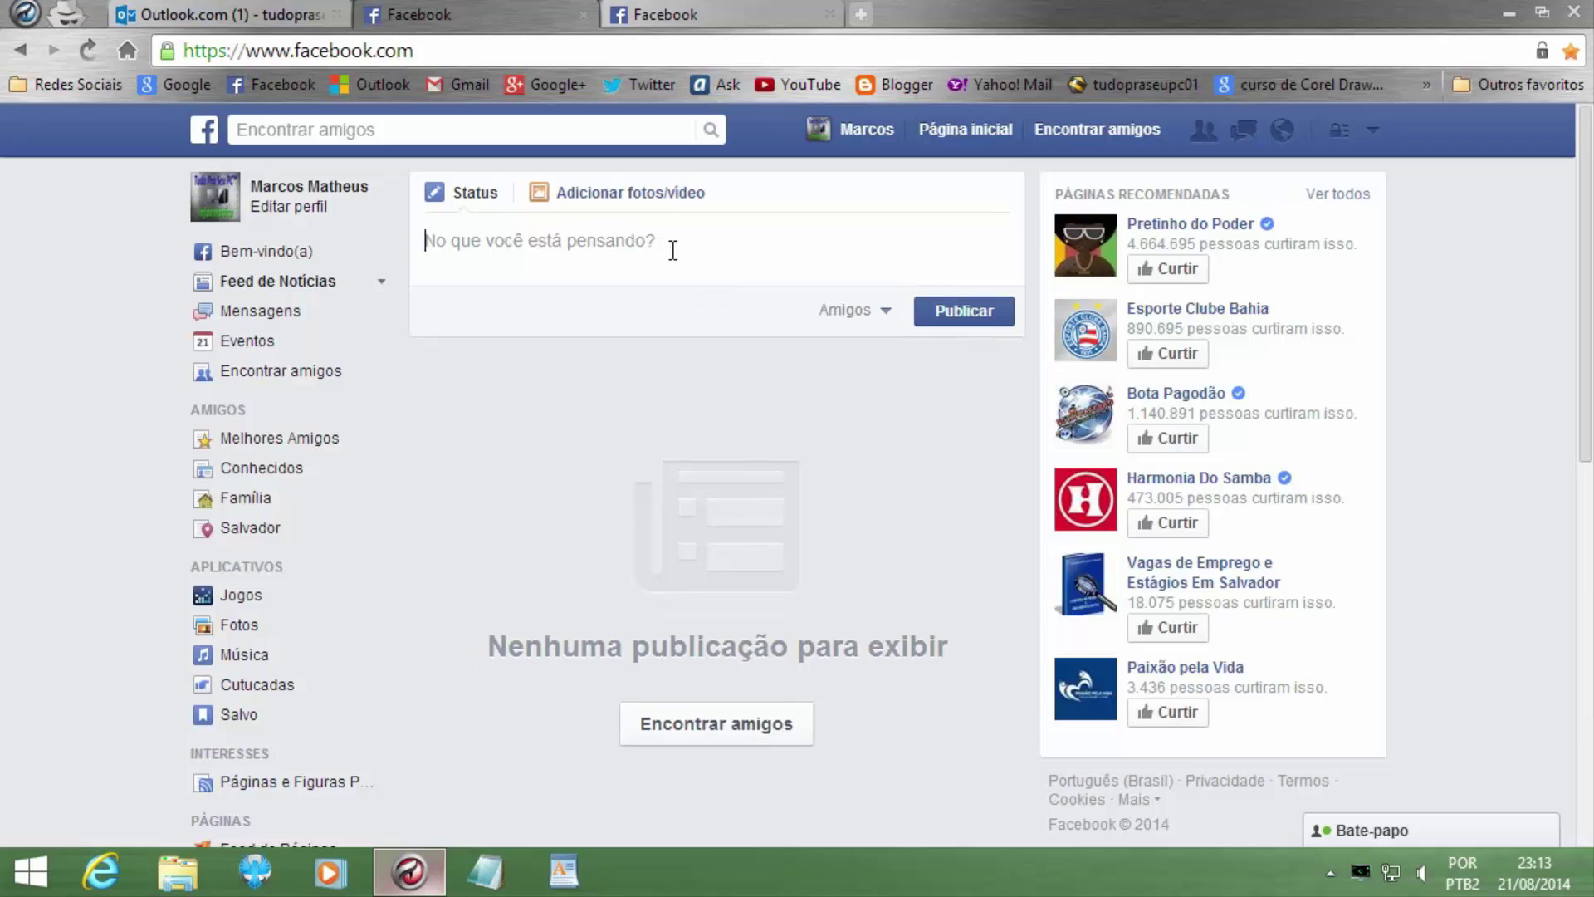
pyautogui.write('Face')
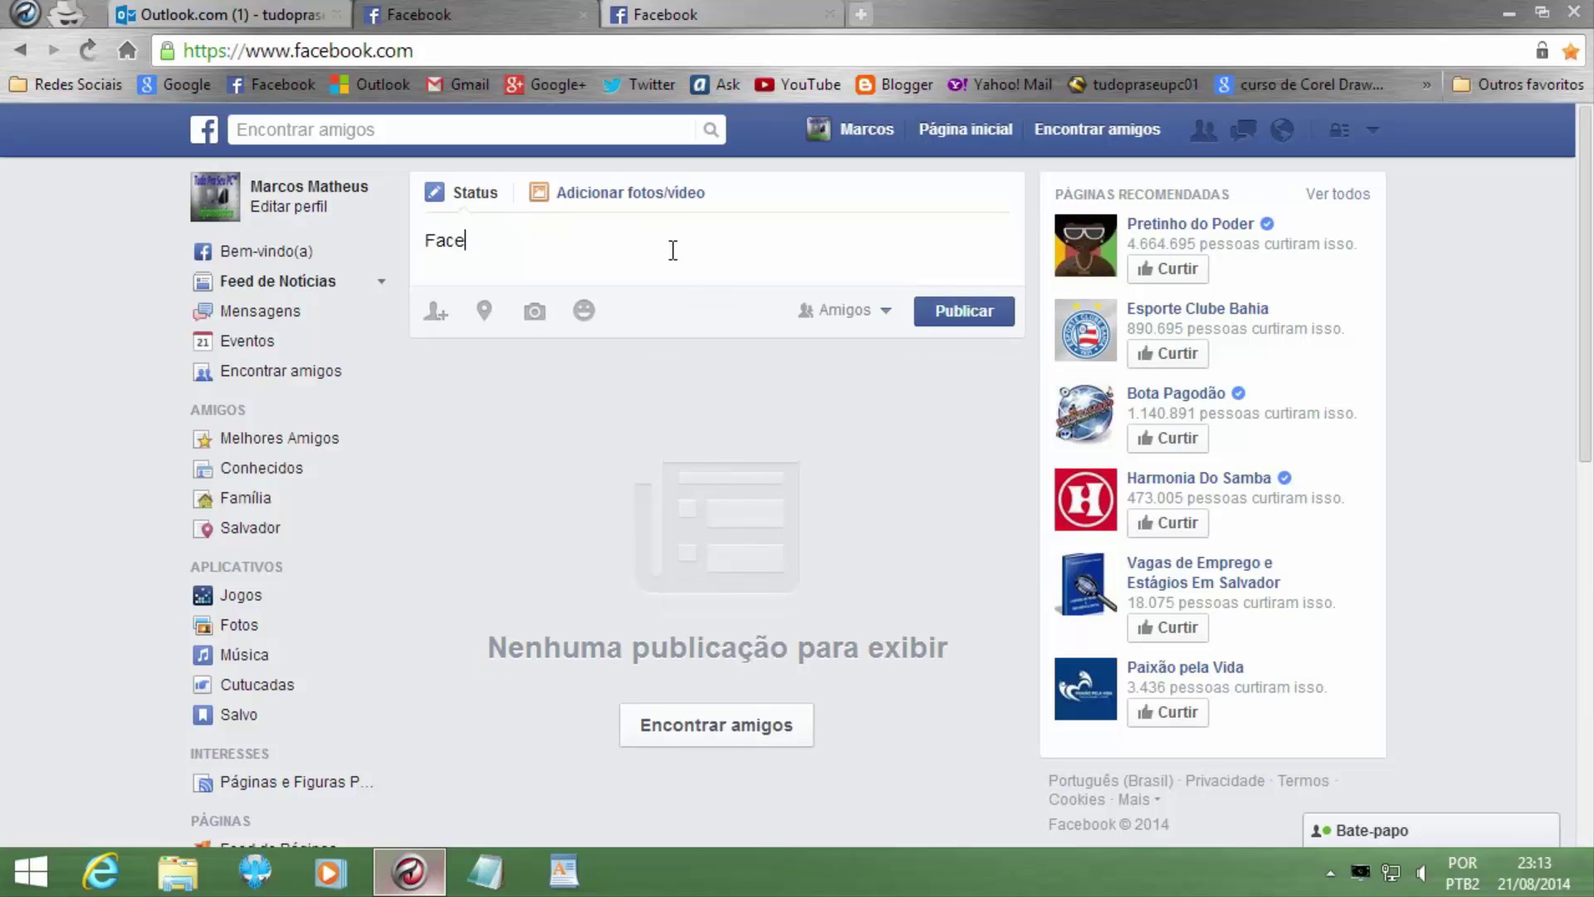
pyautogui.write('book')
pyautogui.click(989, 319)
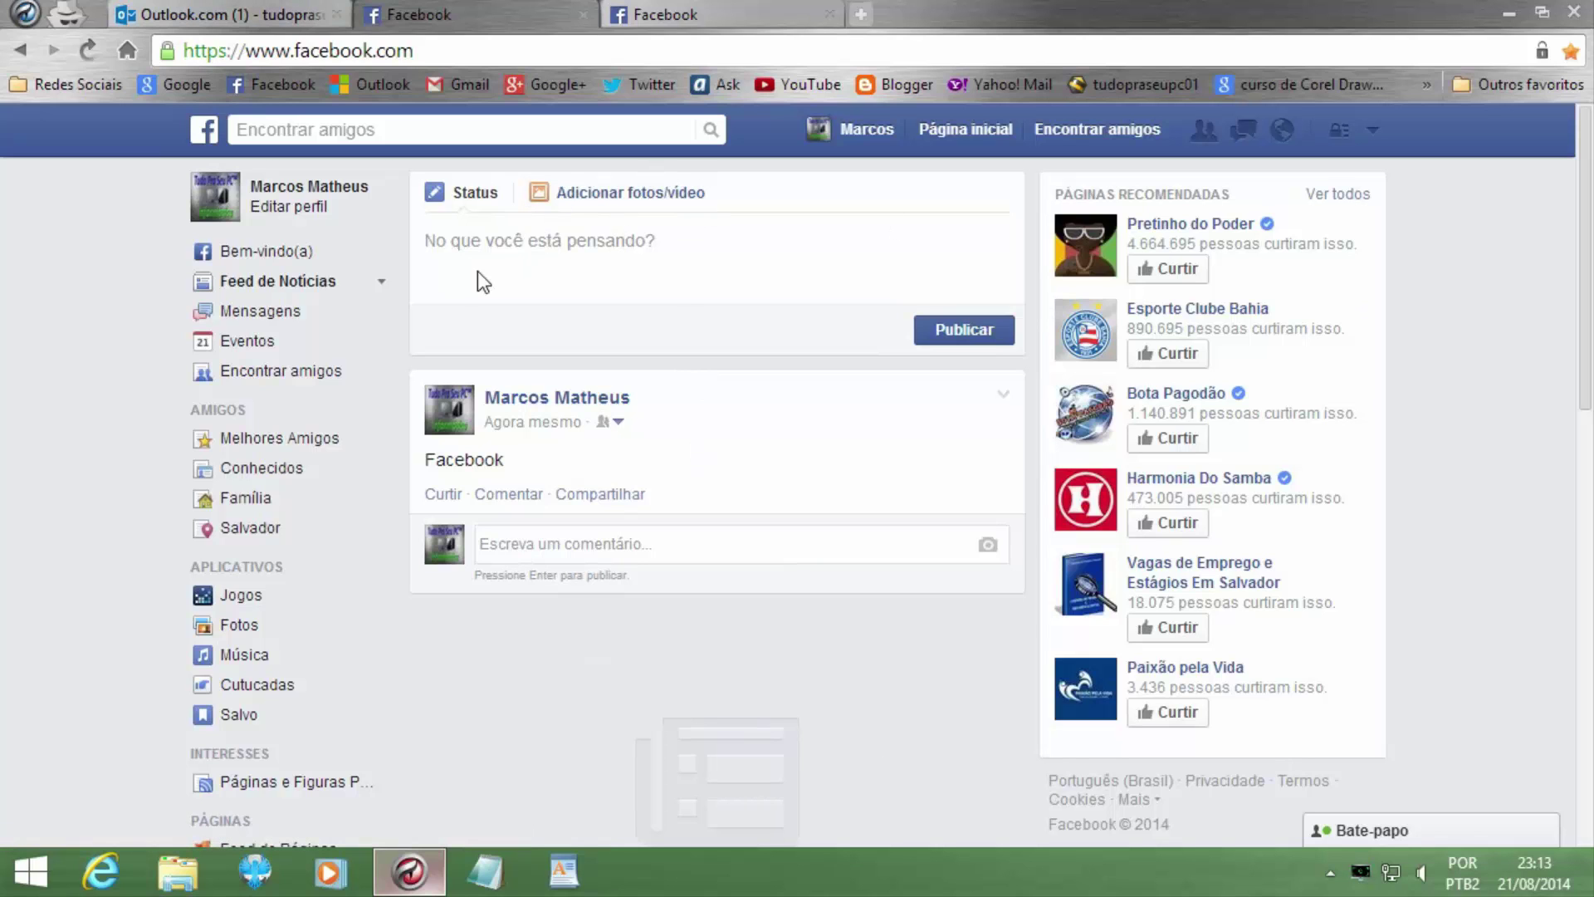
# Read the 'Seja bem-vindo(a) ao Facebook' email in Outlook, then return to the Facebook news feed.
pyautogui.click(253, 14)
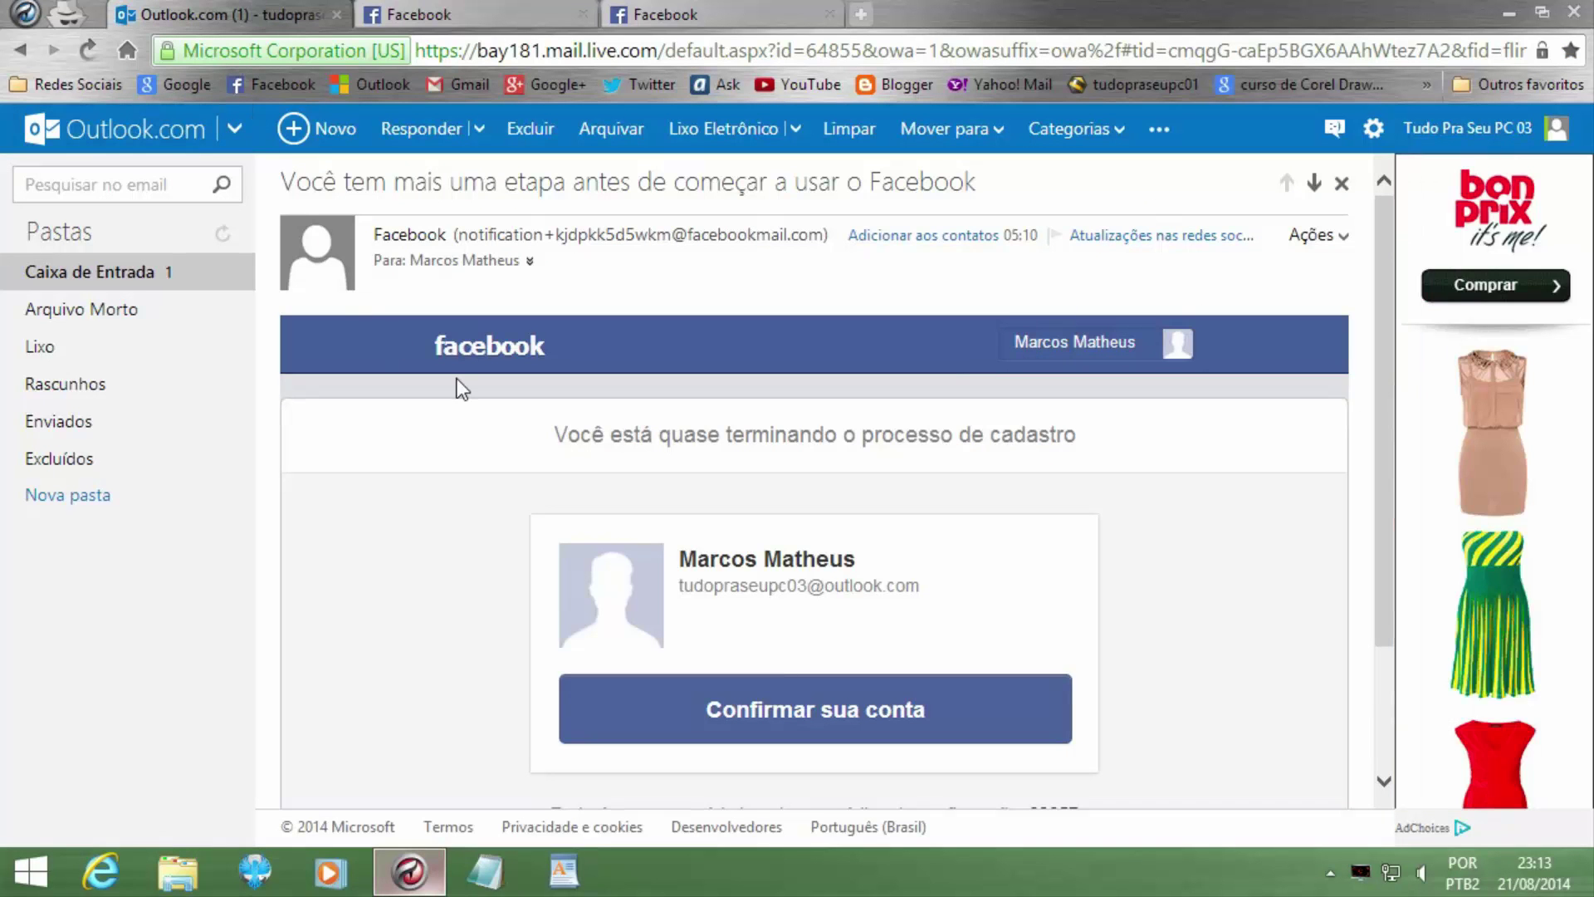
pyautogui.press('Escape')
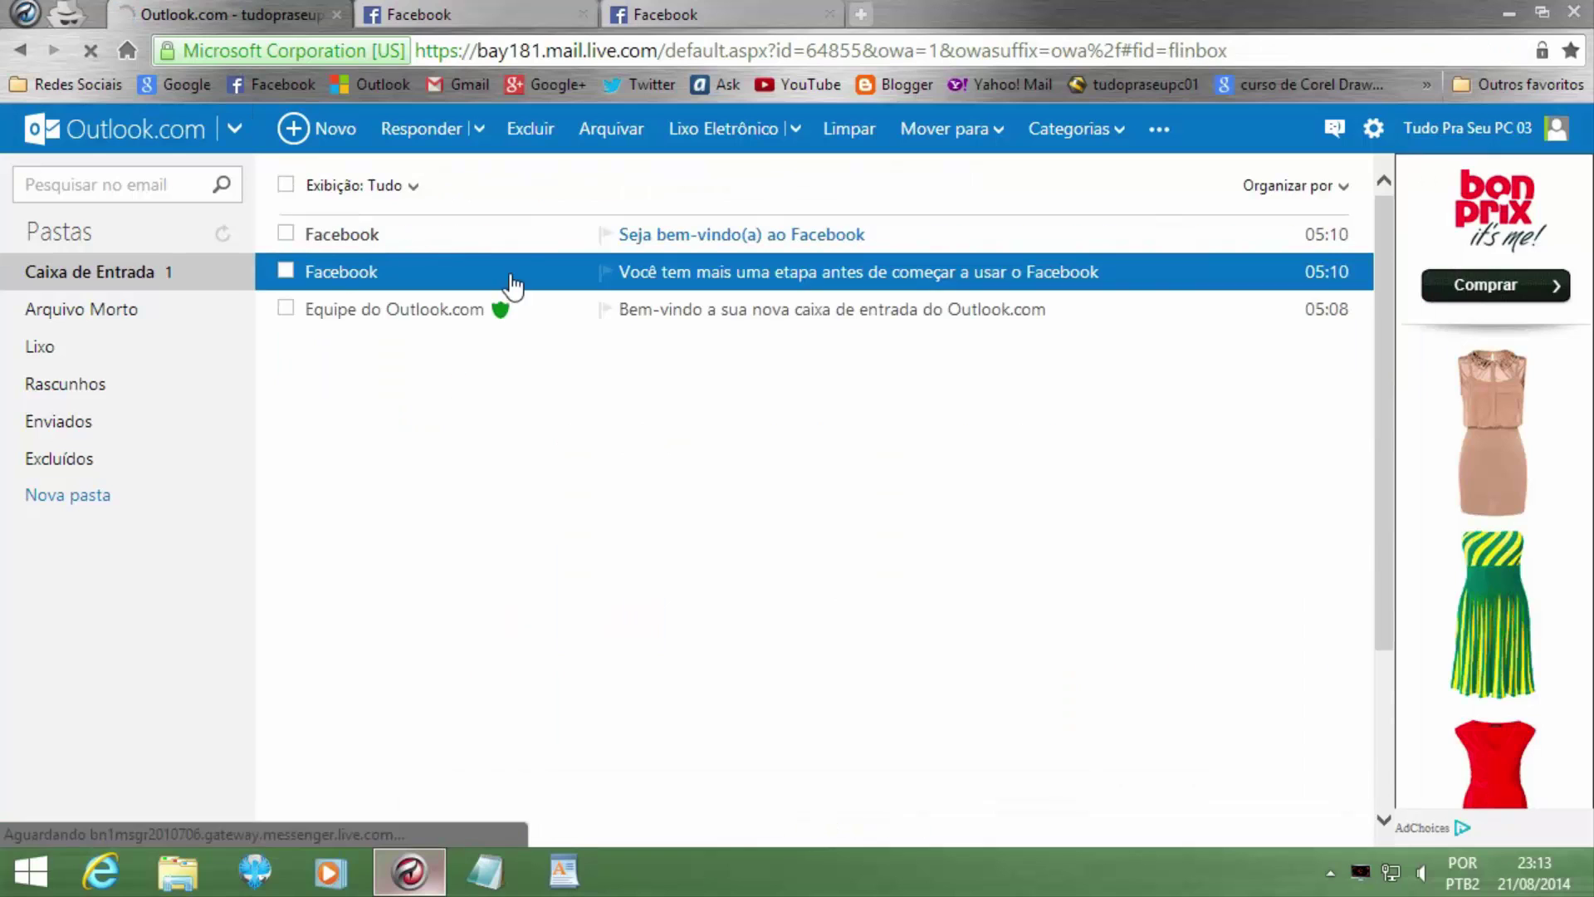
pyautogui.click(396, 237)
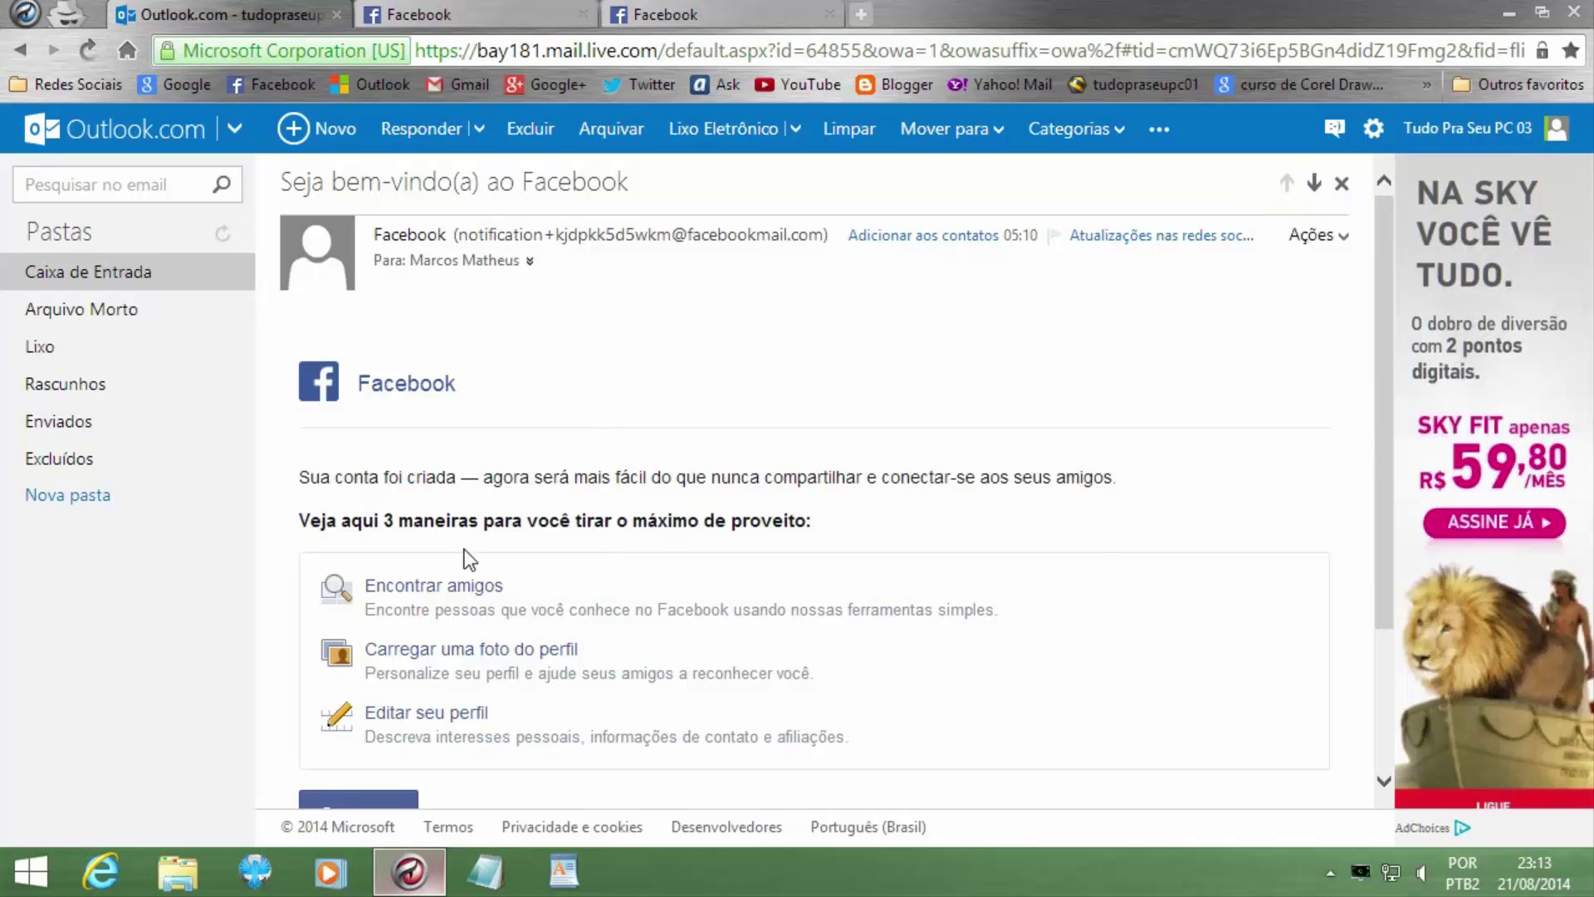
pyautogui.click(462, 15)
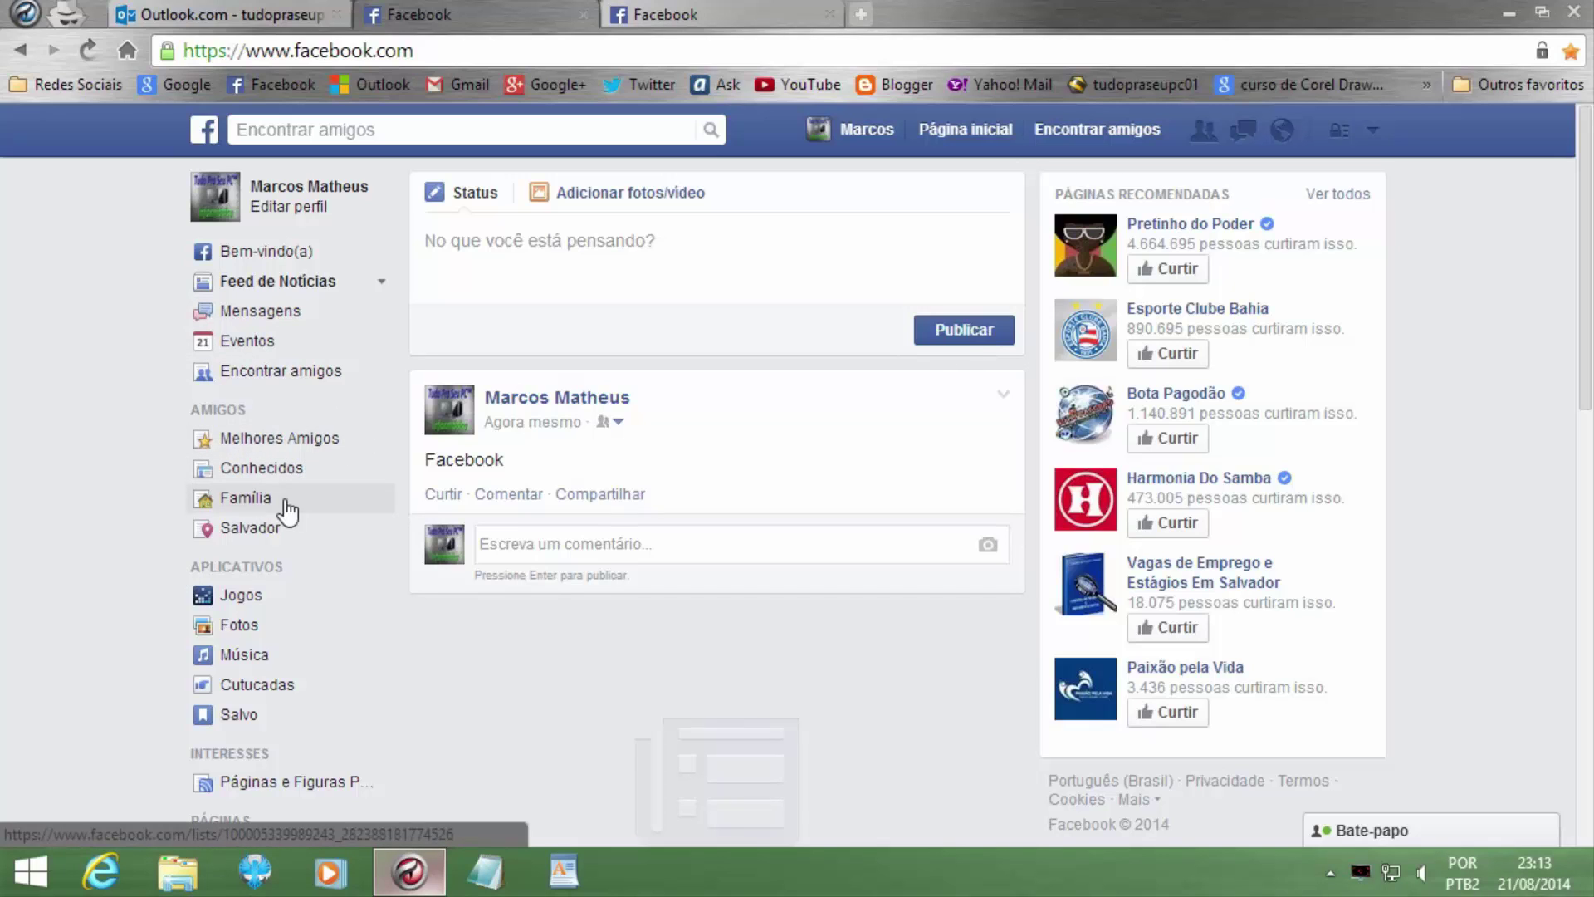
pyautogui.moveTo(236, 567)
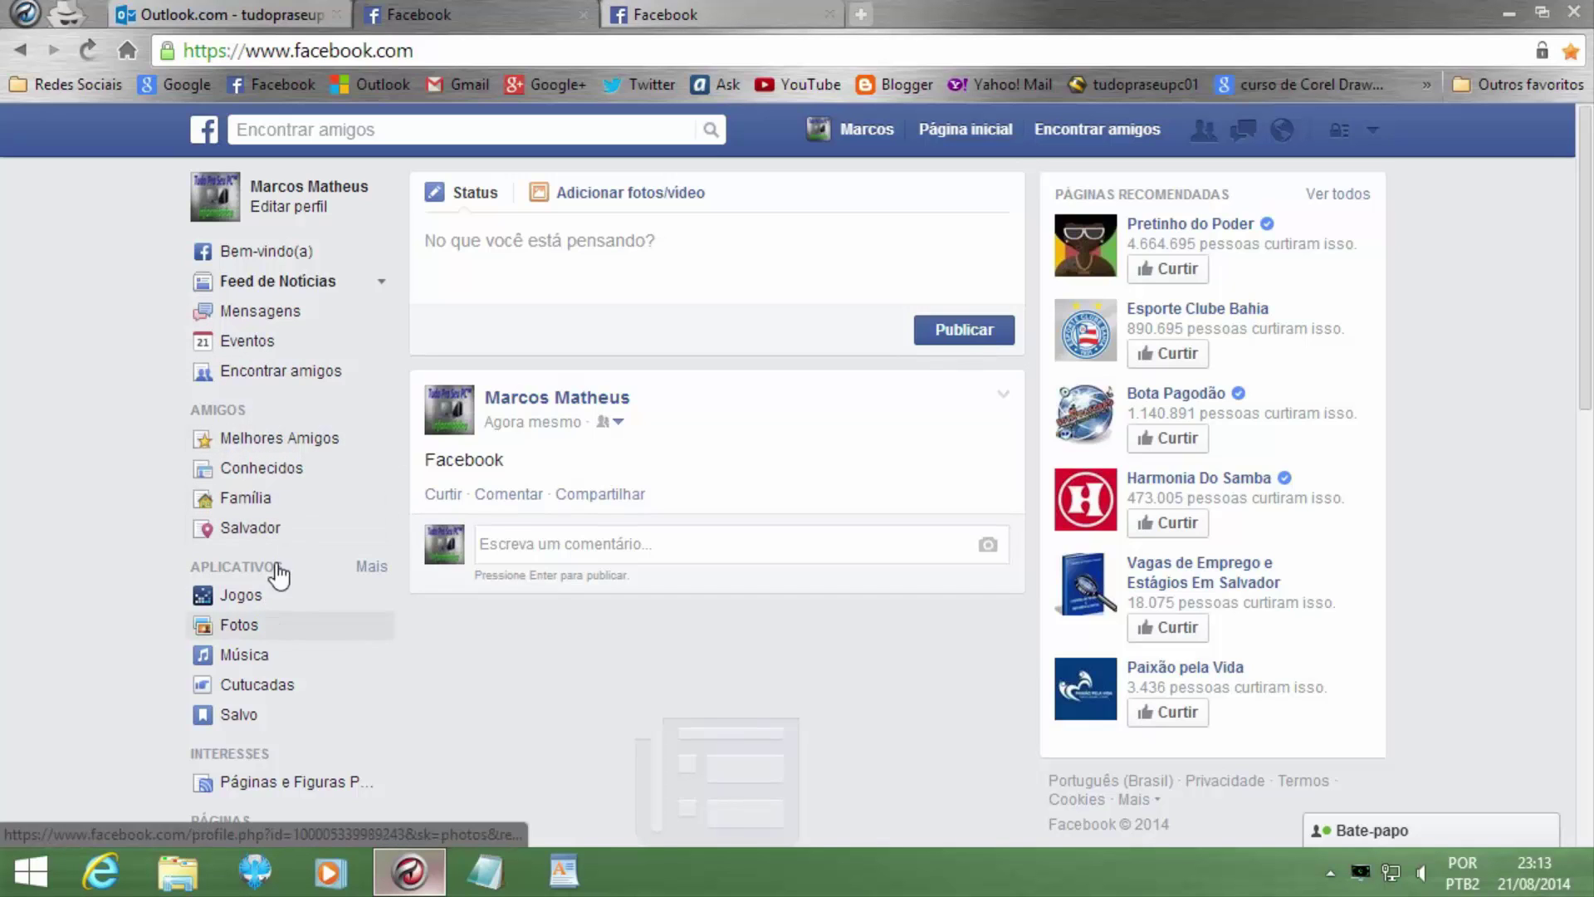
pyautogui.moveTo(256, 684)
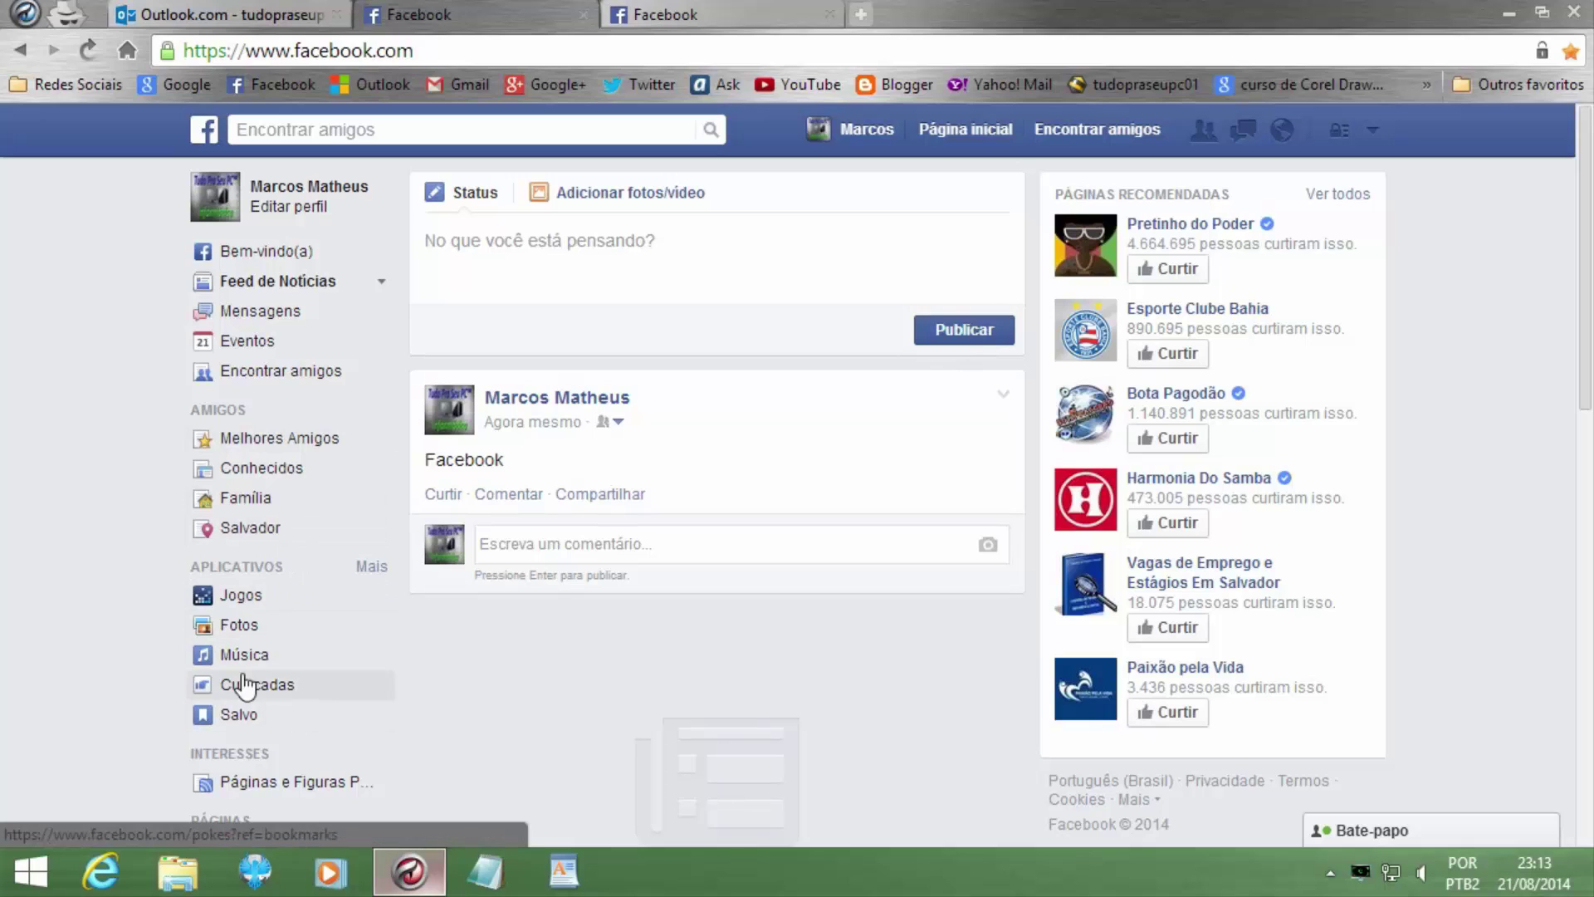
pyautogui.scroll(-1, 410, 579)
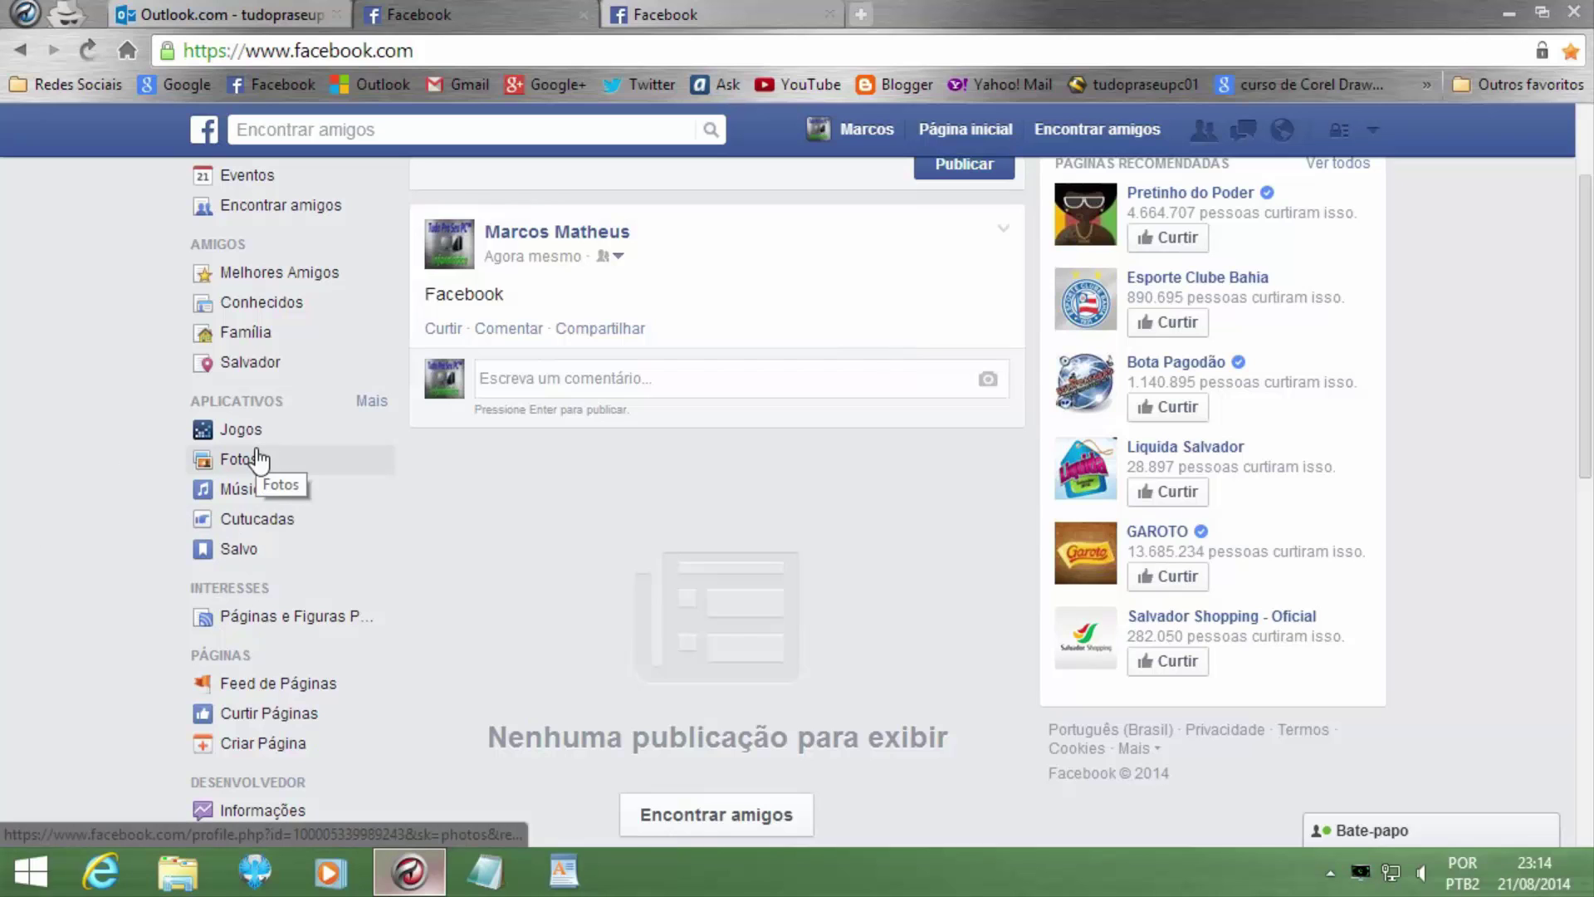
# Close the duplicate Facebook tab, leaving the Outlook welcome email in view.
pyautogui.click(584, 14)
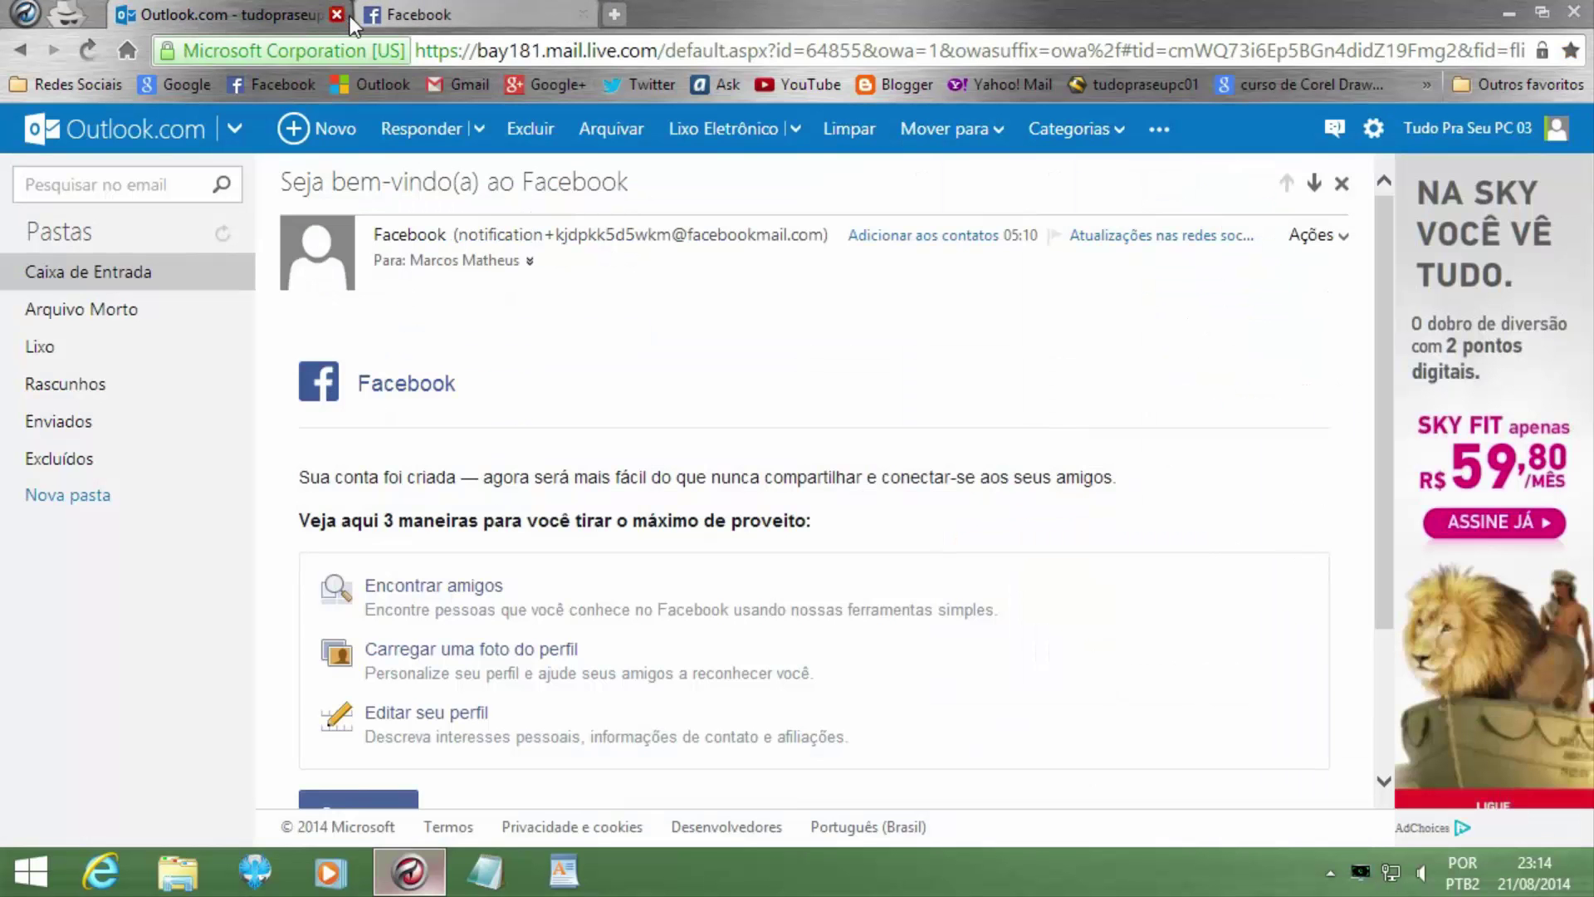
# Close the last tabs to shut the browser and reveal the Tudo Pra Seu PC wallpaper.
pyautogui.click(337, 14)
pyautogui.click(336, 14)
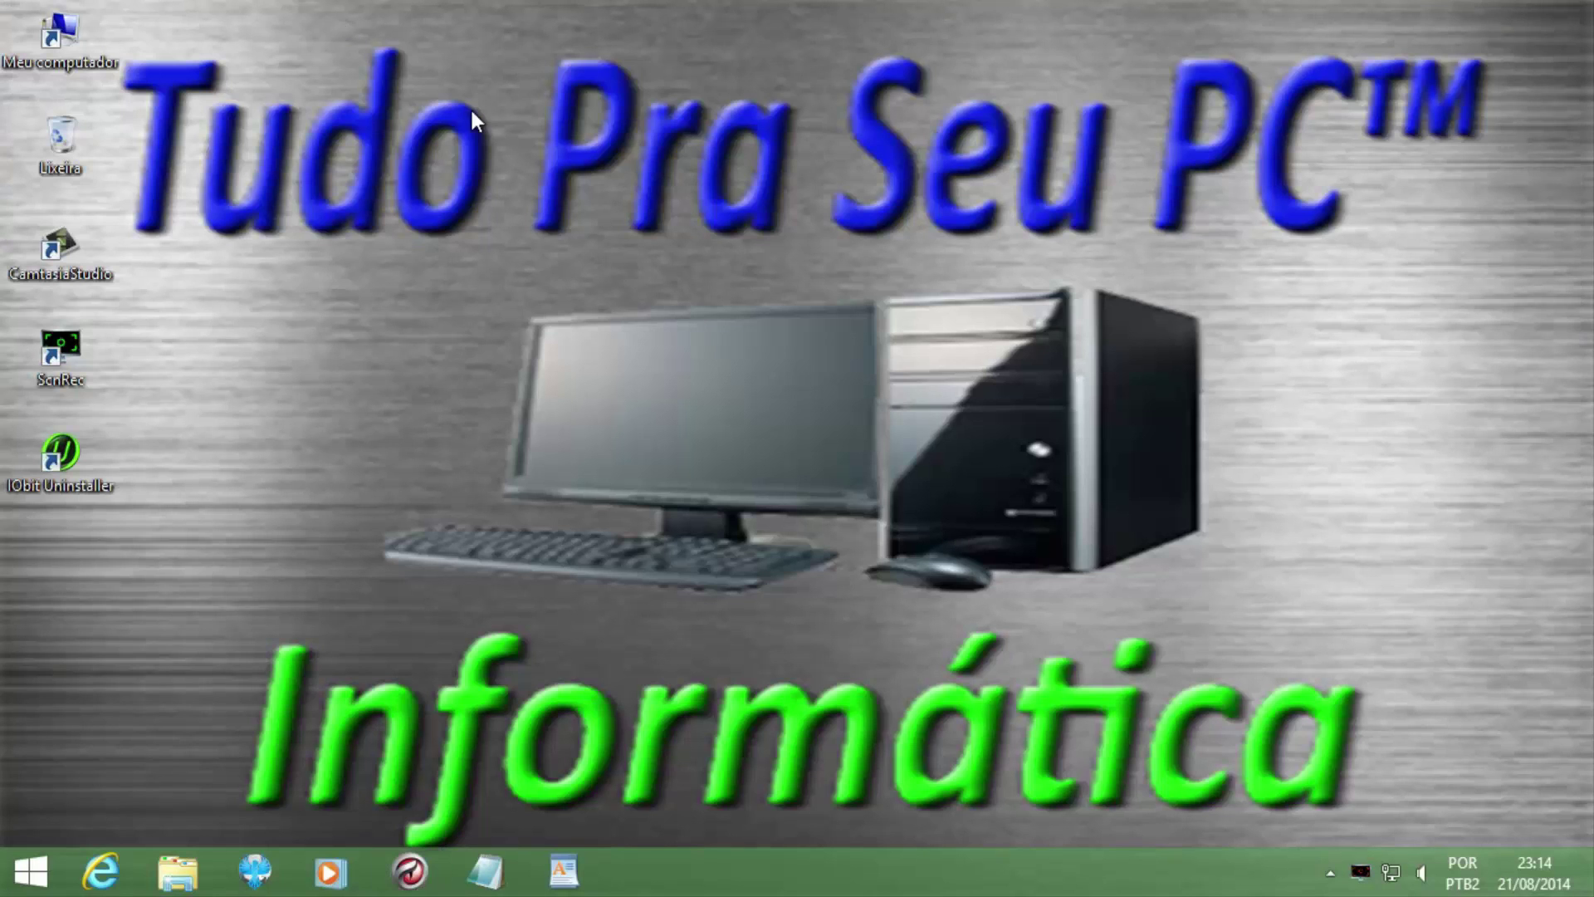